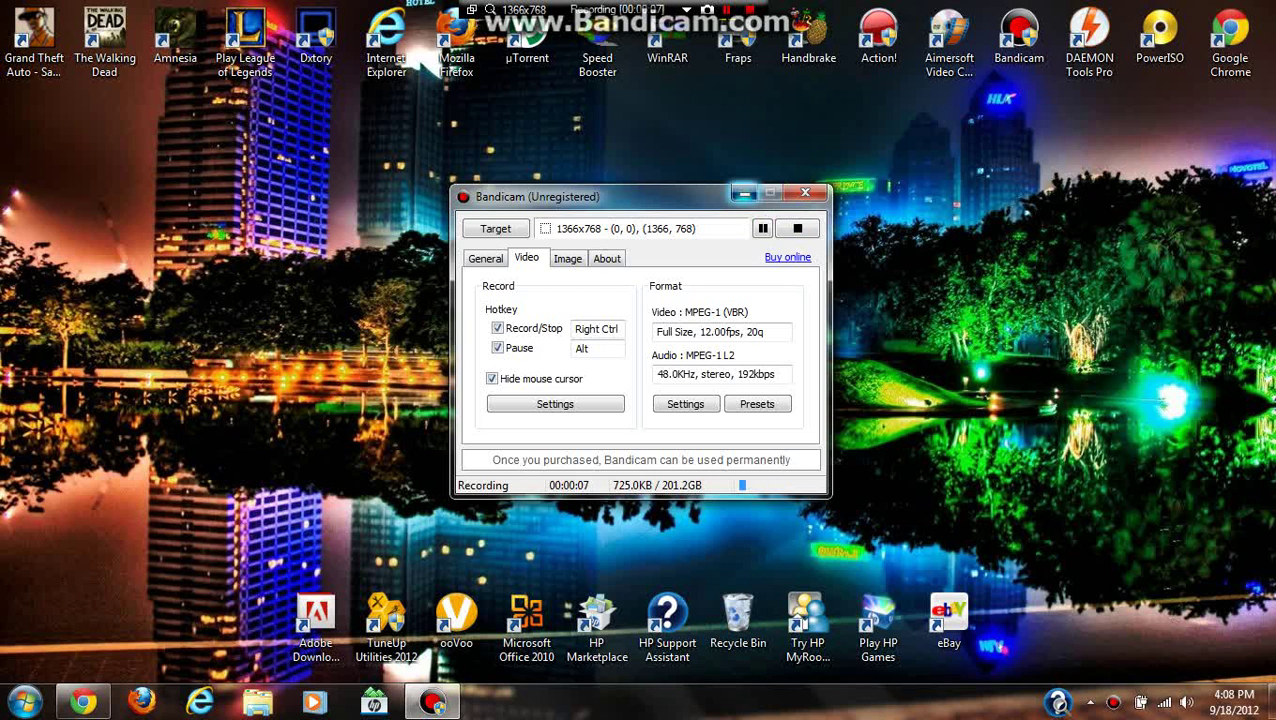
Minimize the Bandicam recorder to the tray and dismiss its balloon notification.
left_click(745, 194)
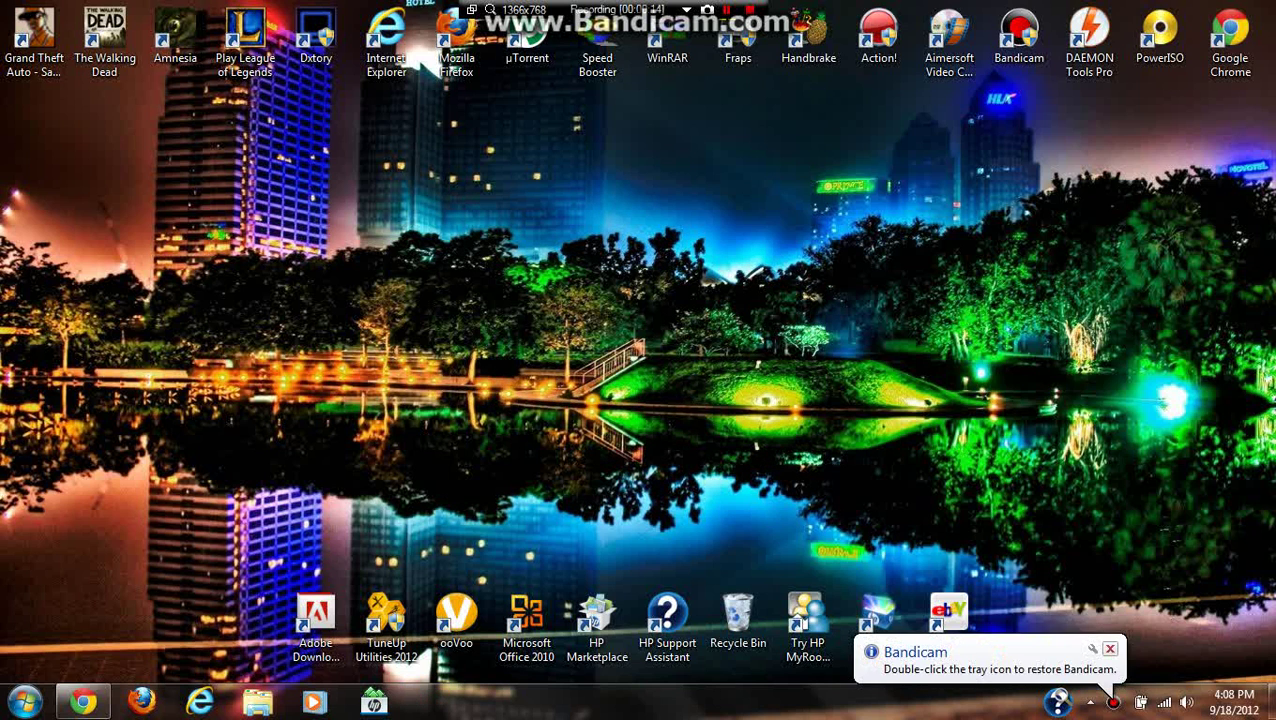
left_click(1109, 649)
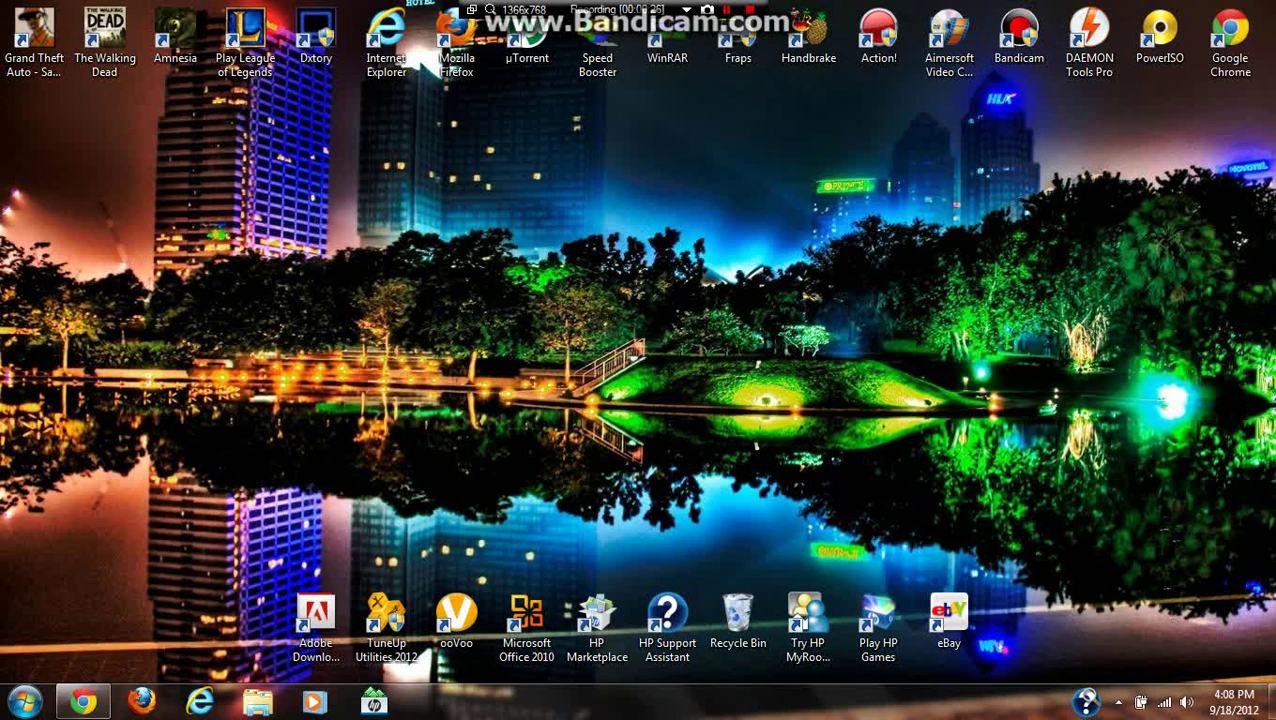
Browse Downloads, Documents, Music, Pictures and Videos to find the 3.29 GB WalkingDead101, then return to Chrome.
left_click(24, 702)
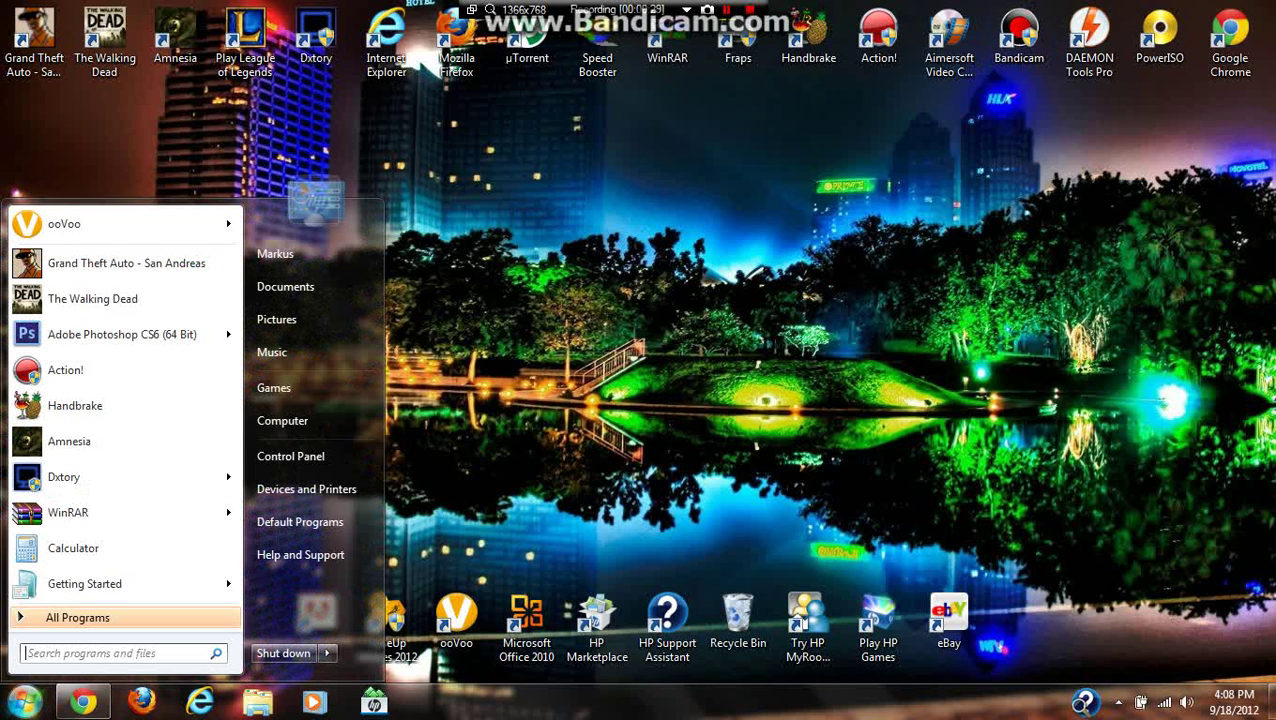
left_click(282, 420)
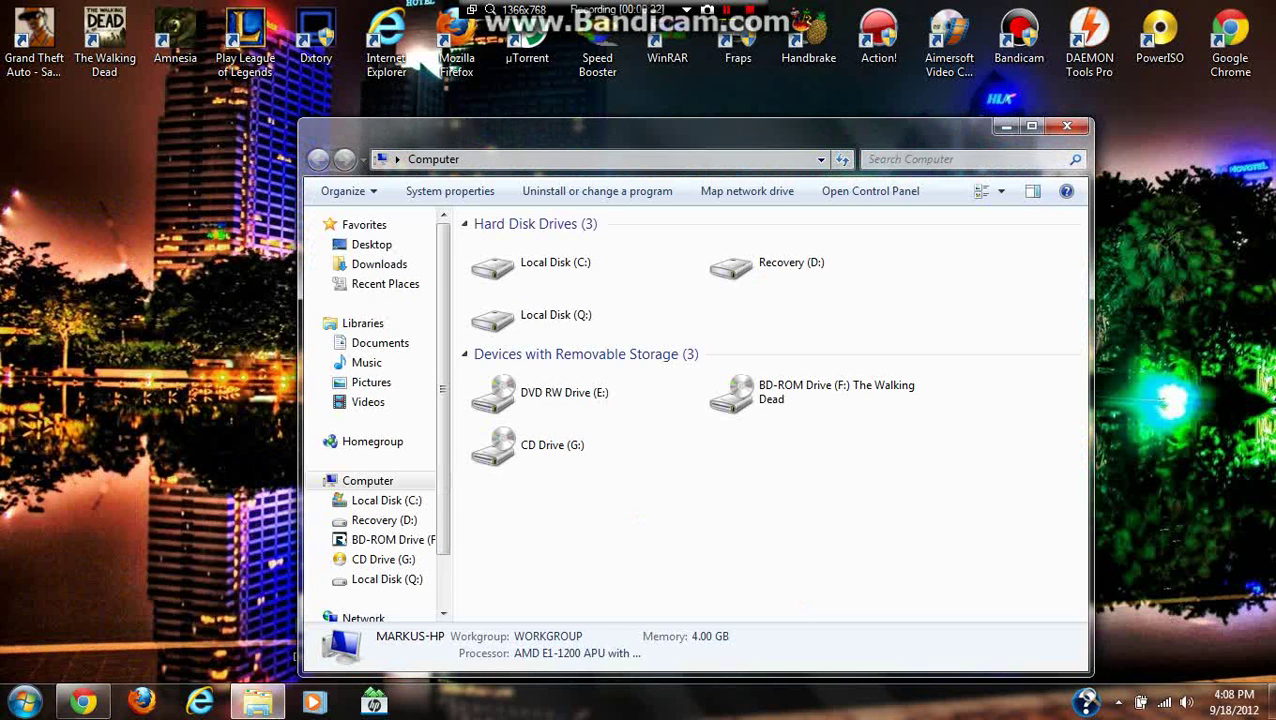
left_click(379, 264)
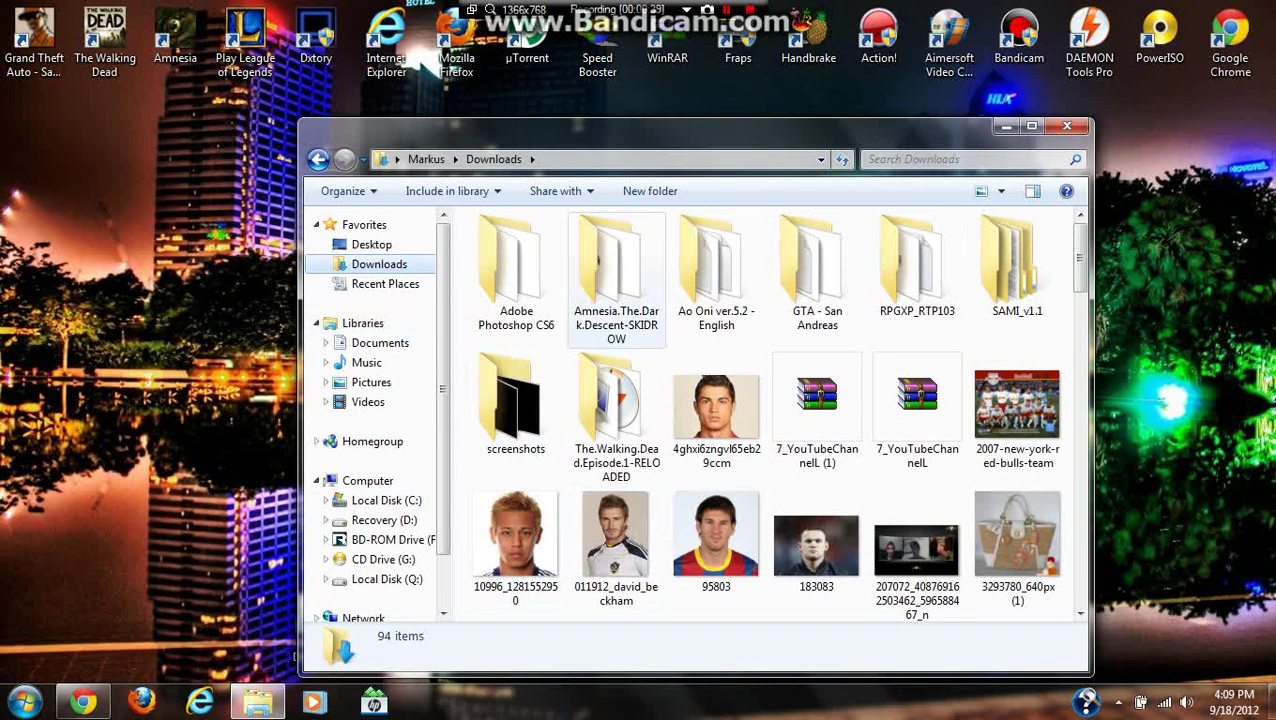
left_click(380, 343)
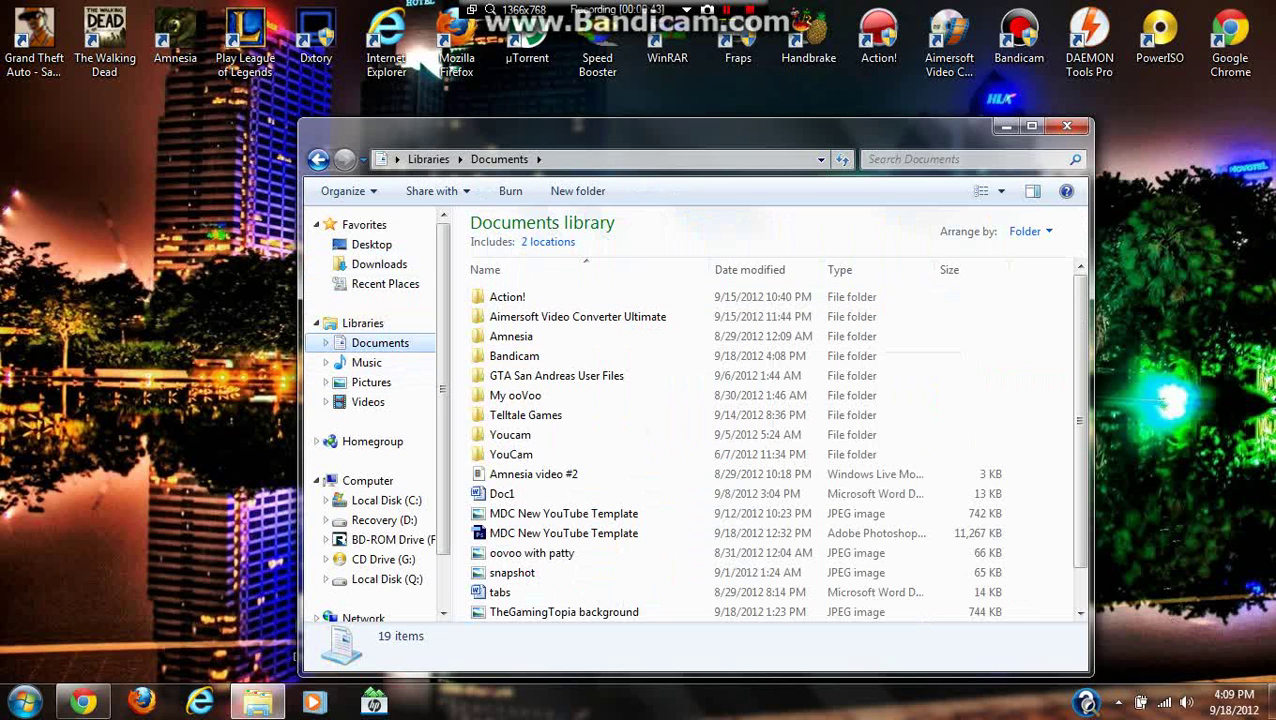
left_click(366, 362)
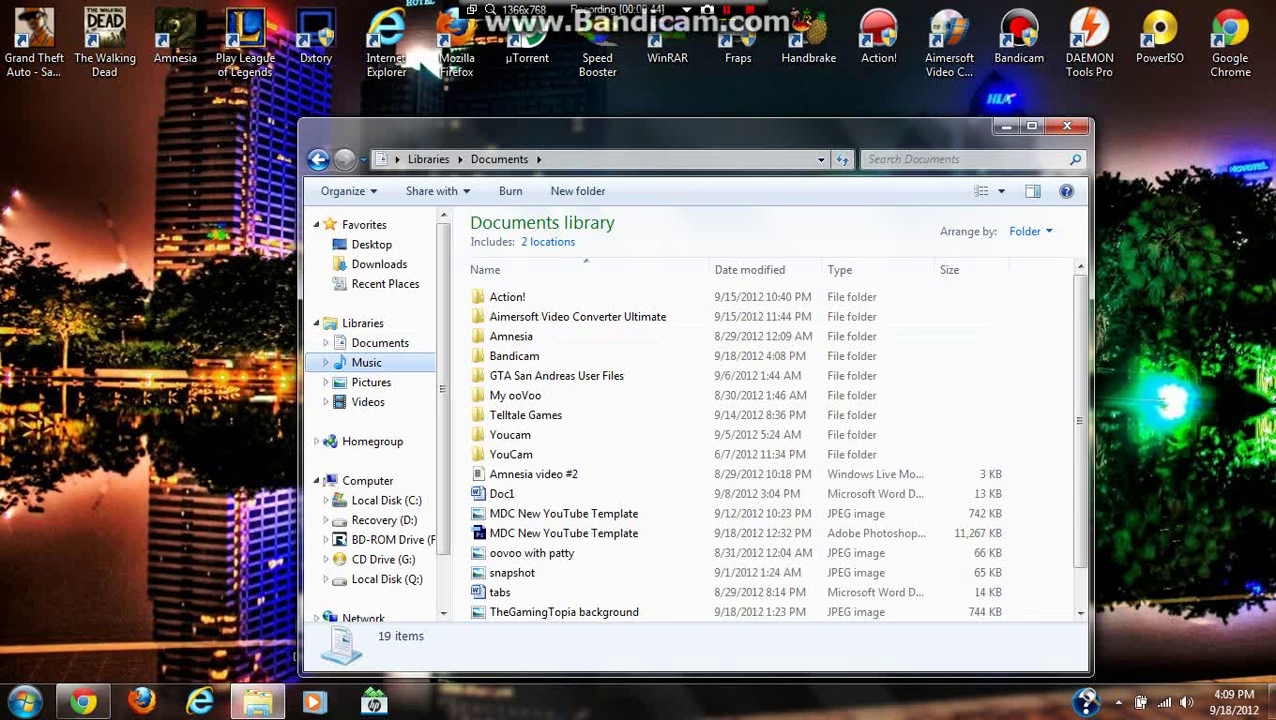
left_click(371, 382)
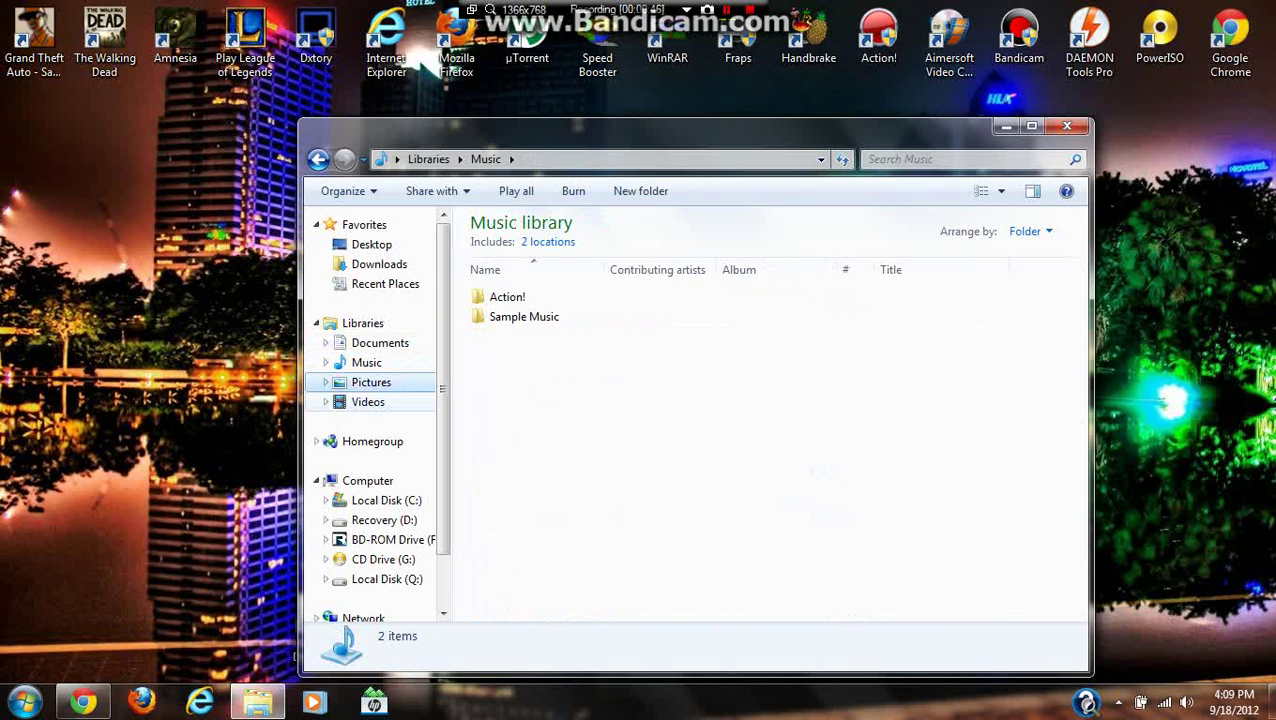
left_click(368, 401)
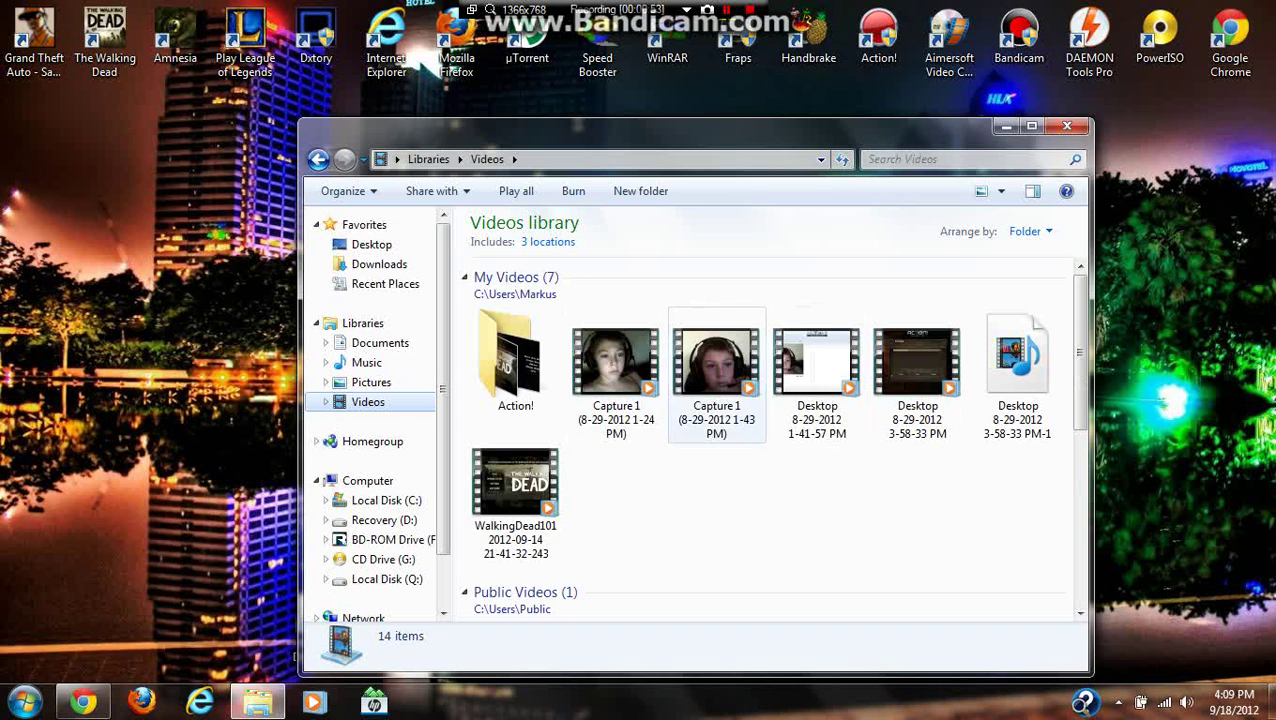
left_click_drag(1079, 340, 1079, 400)
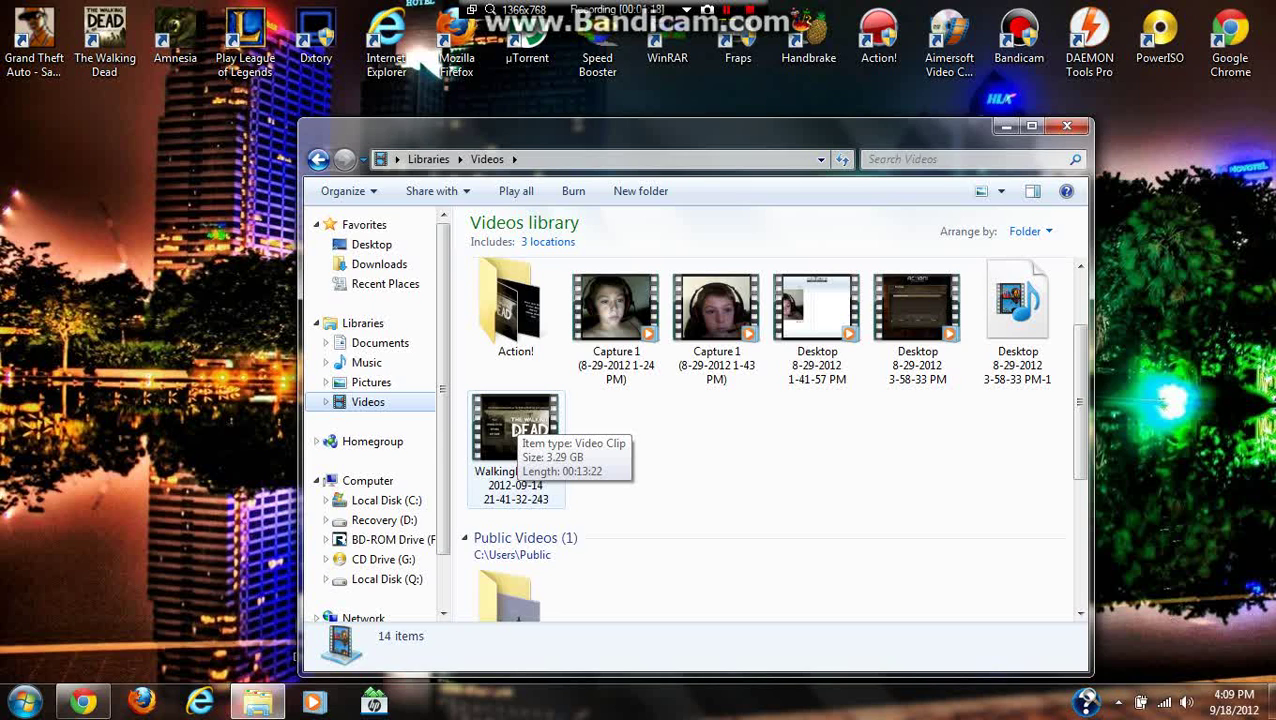
left_click(84, 700)
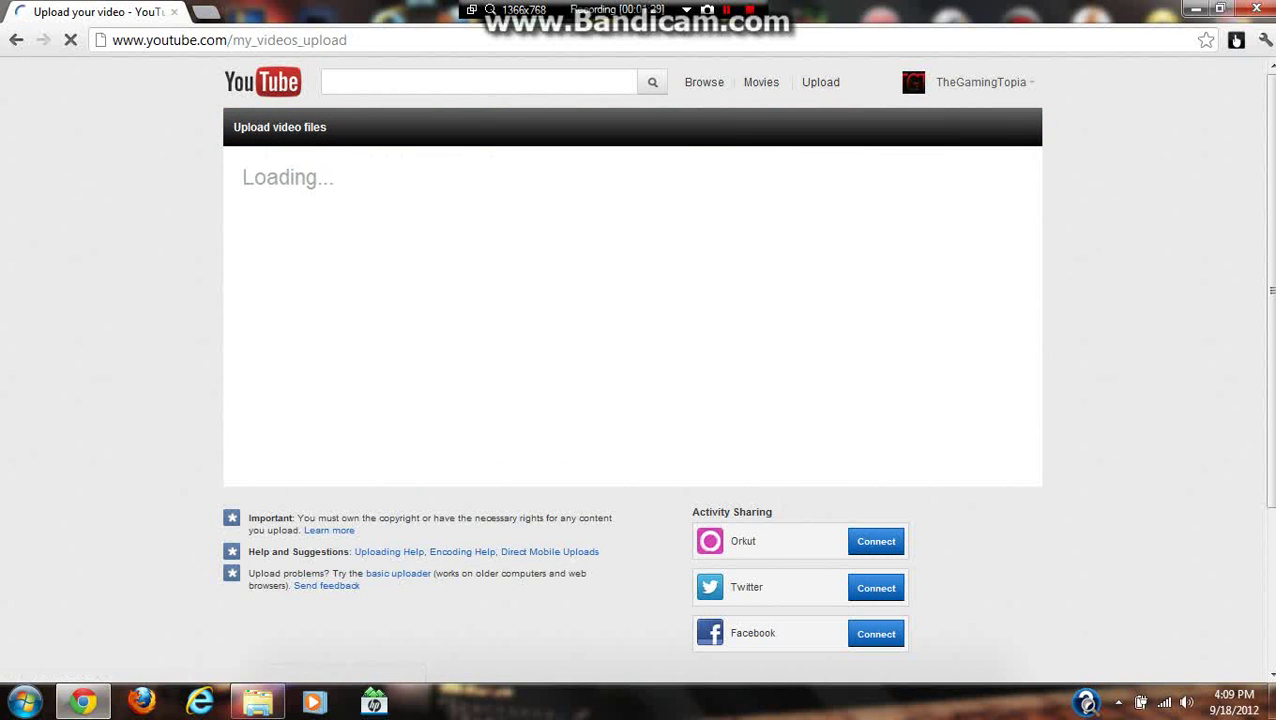
Pick WalkingDead101 from the Videos library in YouTube's upload file dialog.
left_click(486, 376)
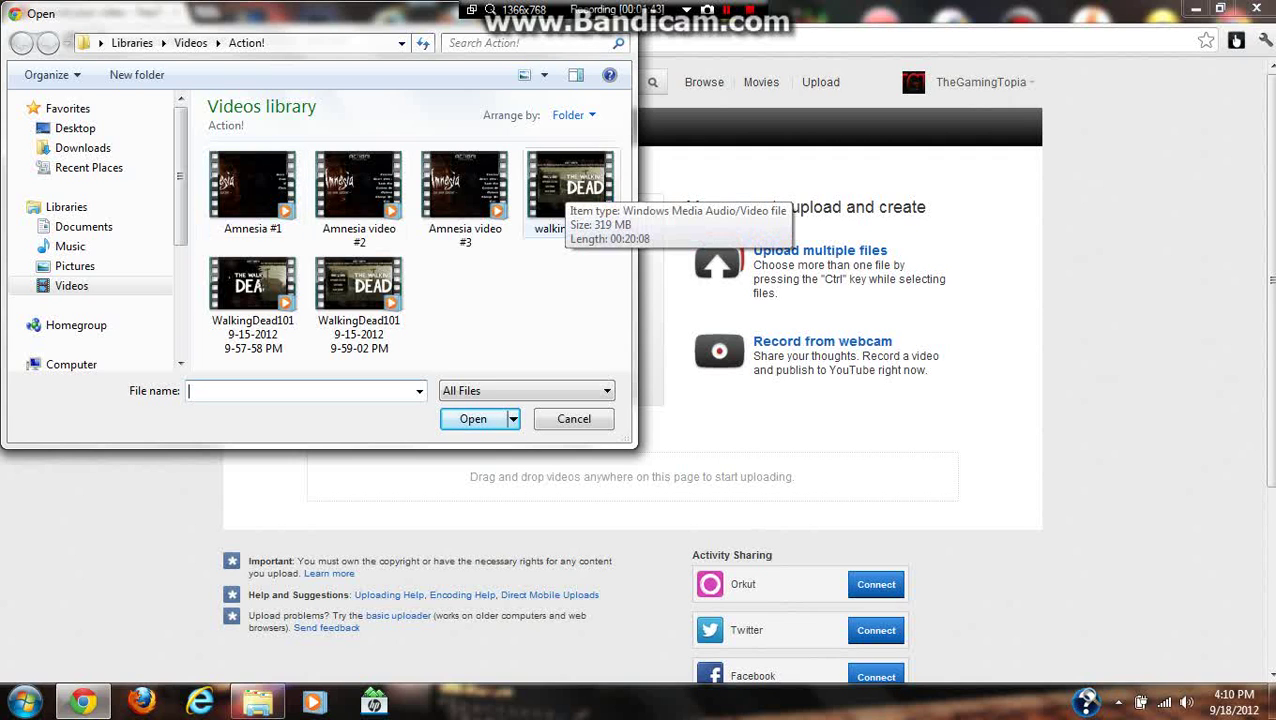
left_click(75, 266)
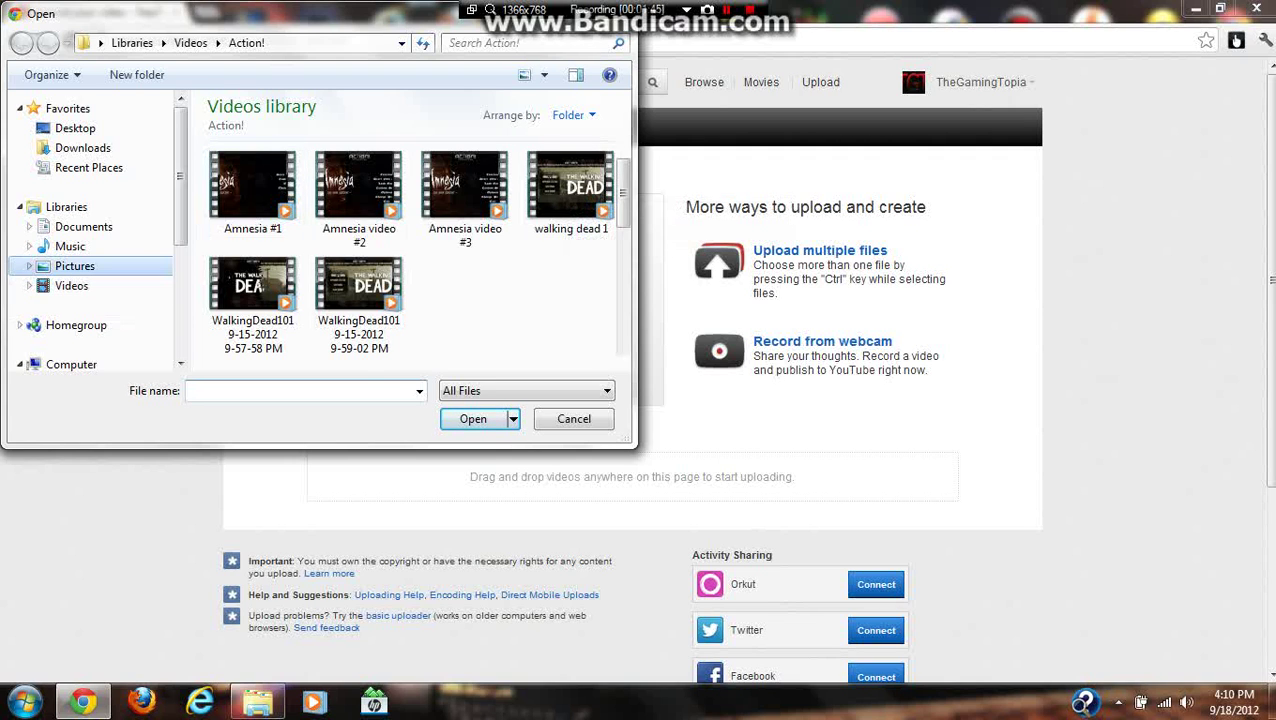
left_click(71, 285)
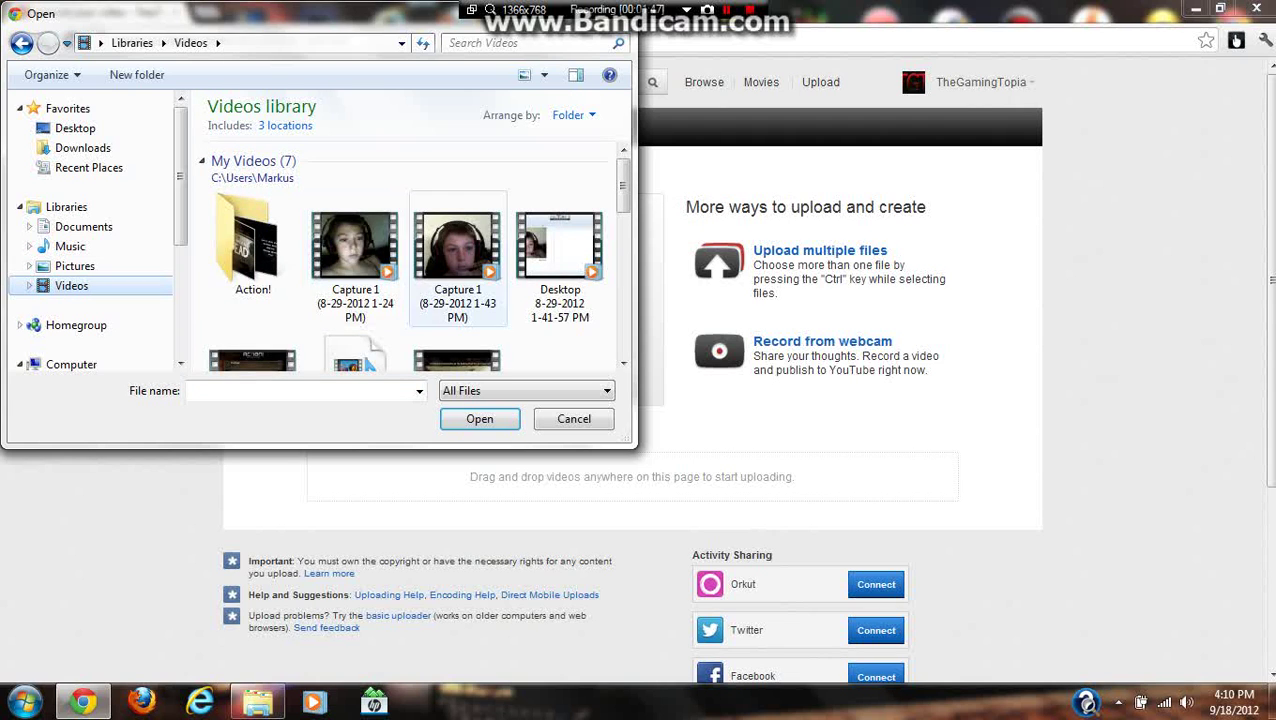
scroll(457, 225, "down", 3)
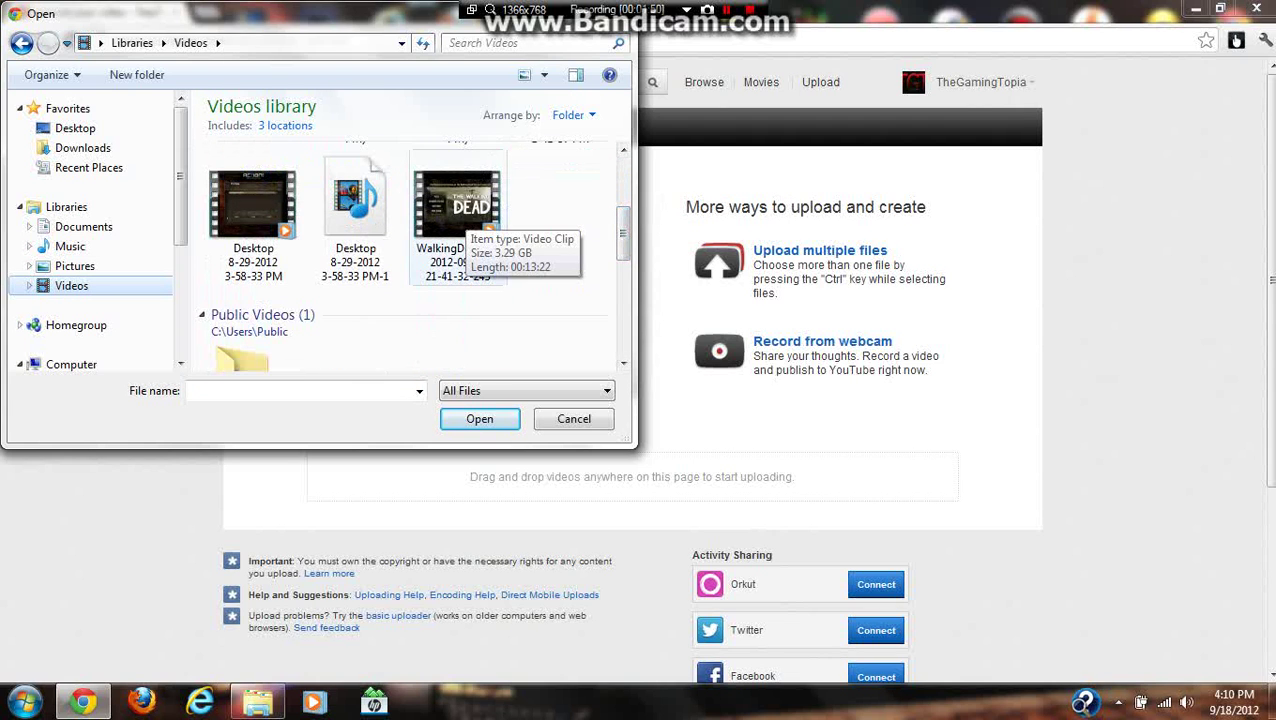
left_click(457, 205)
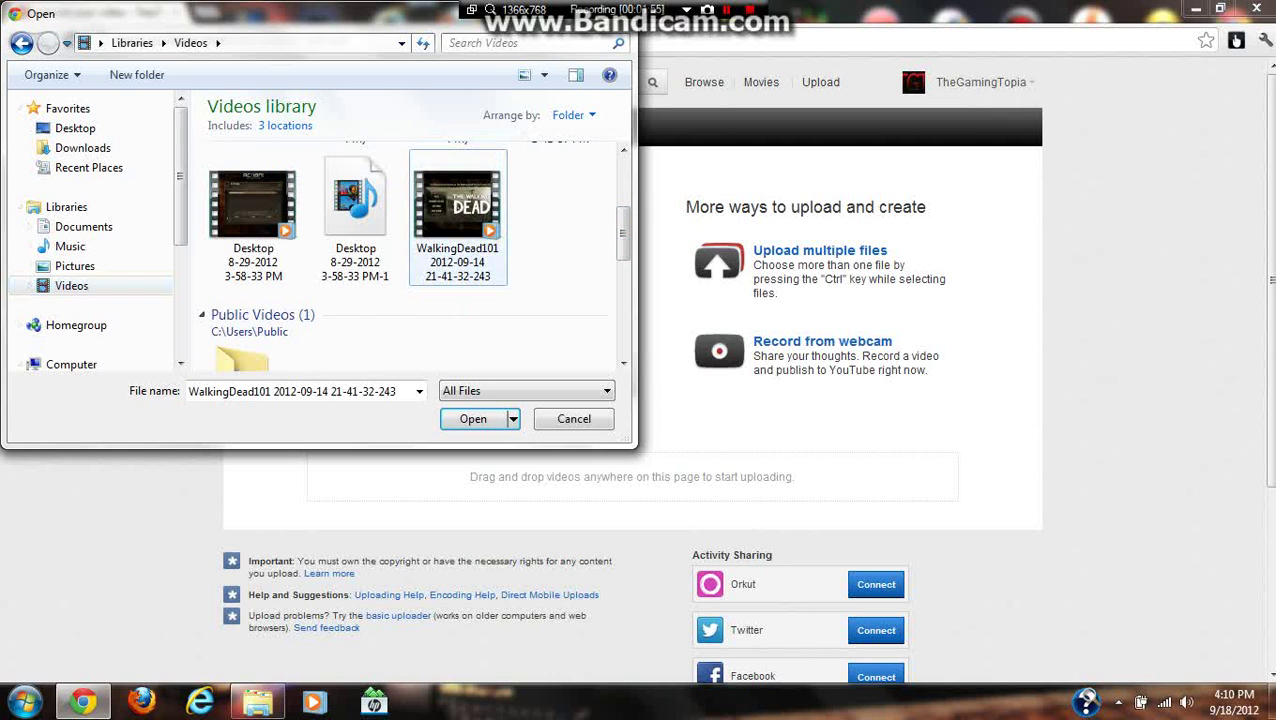
double_click(457, 215)
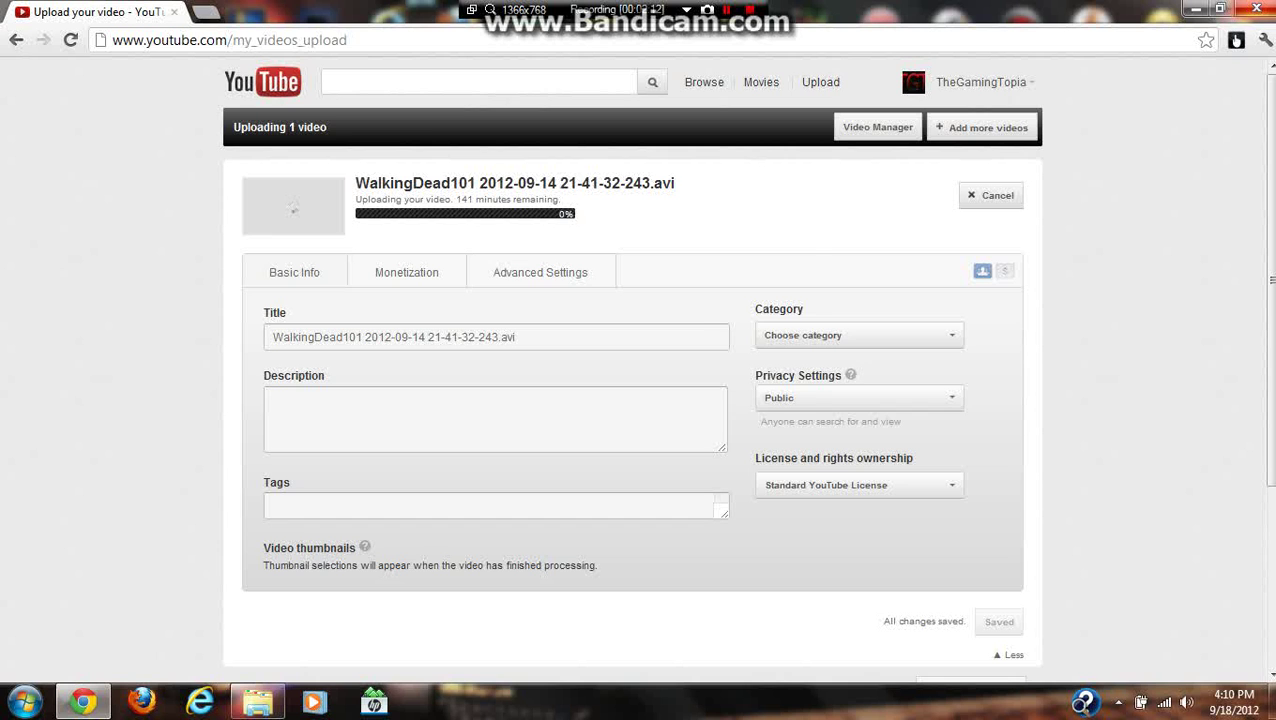
Abandon the 141-minute WalkingDead101 upload and close Chrome and the Videos library window.
key("F5")
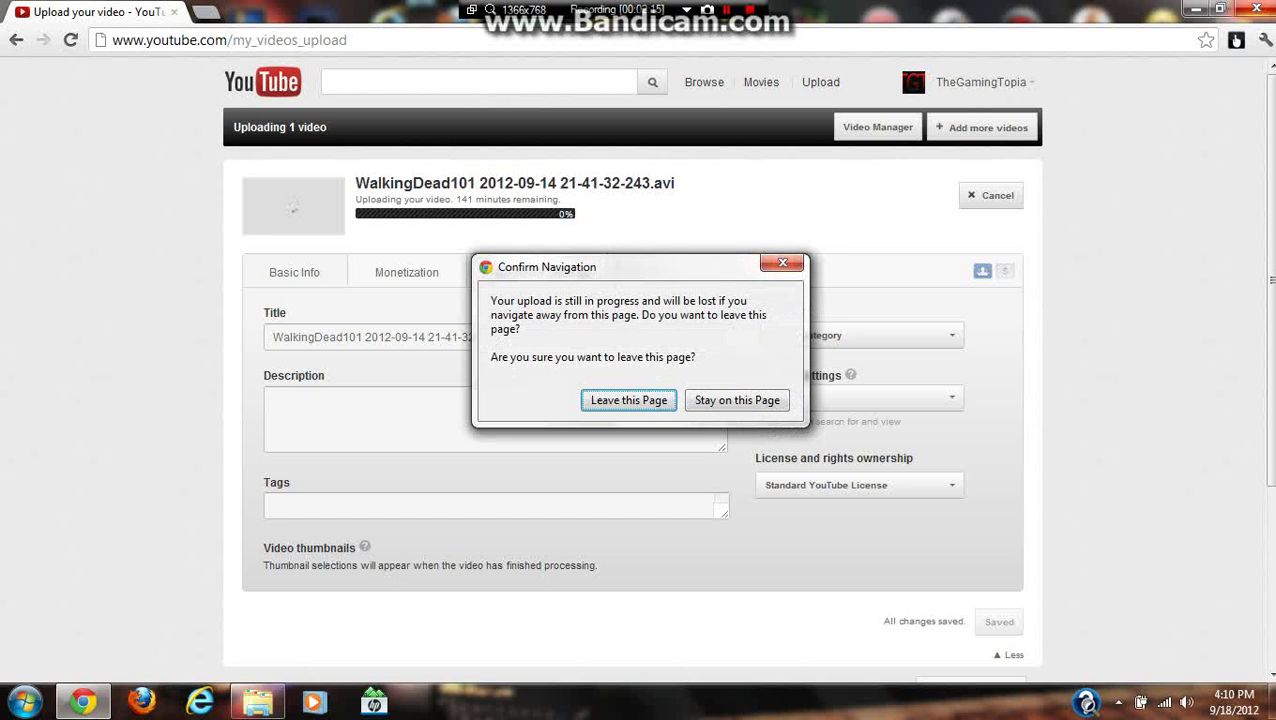
key("Return")
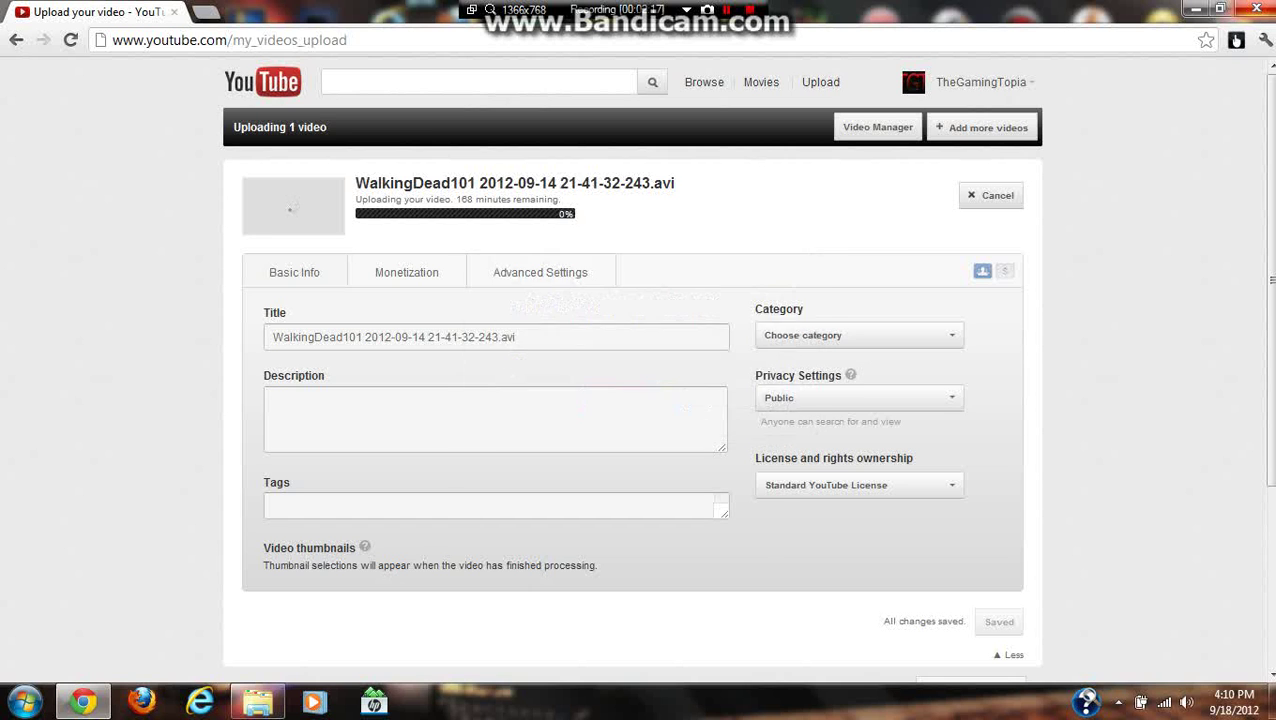
key("alt+Tab")
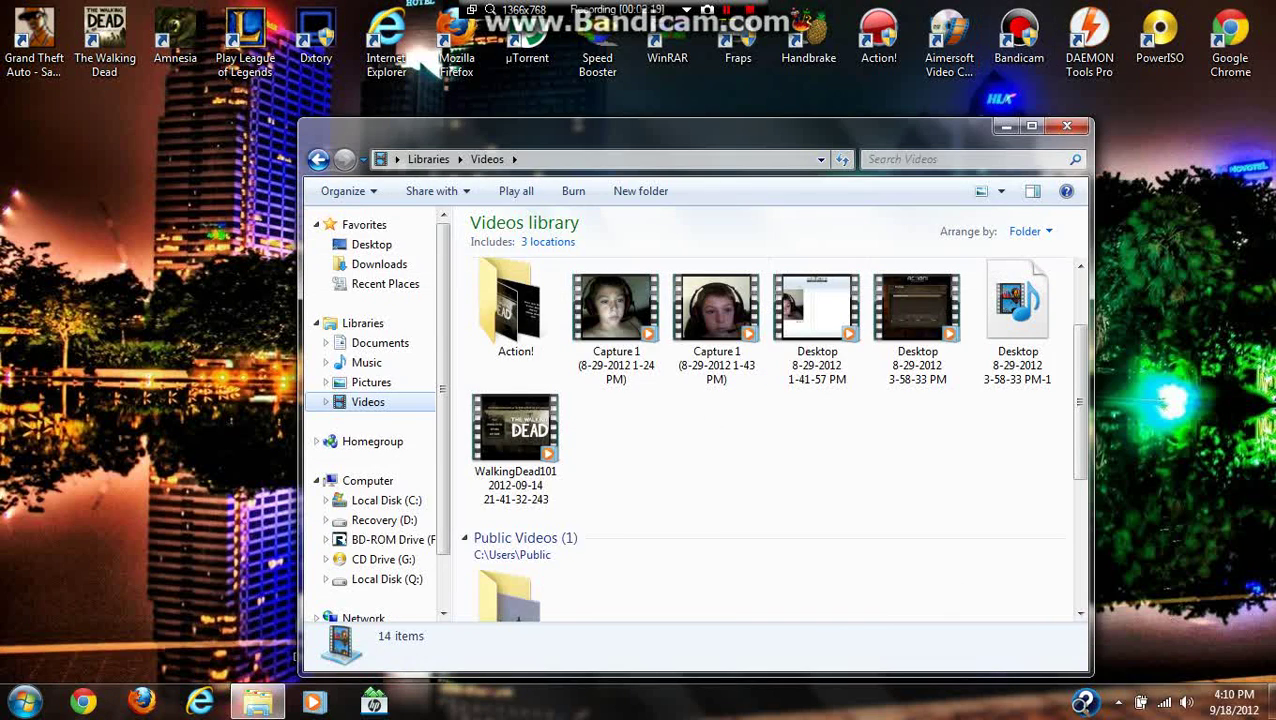
key("alt+F4")
Launch Windows Live Movie Maker from Start search and check its File menu's recent projects.
left_click(25, 702)
left_click(25, 702)
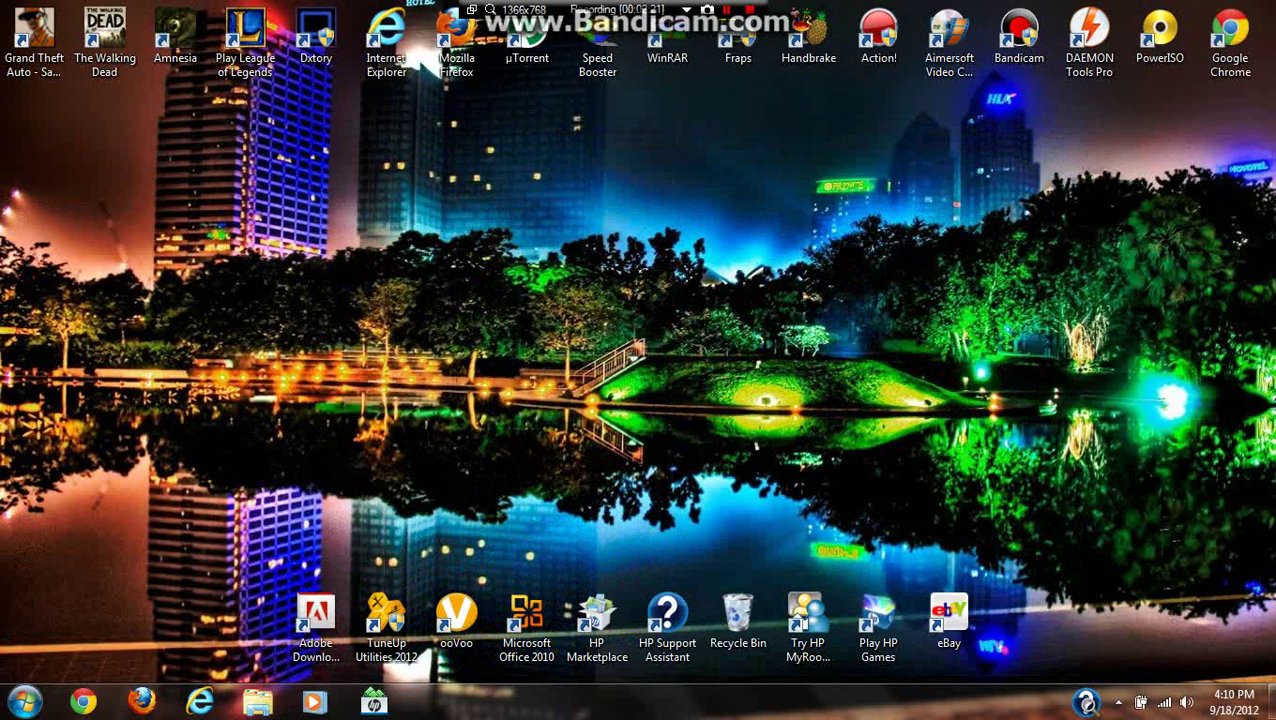
left_click(25, 702)
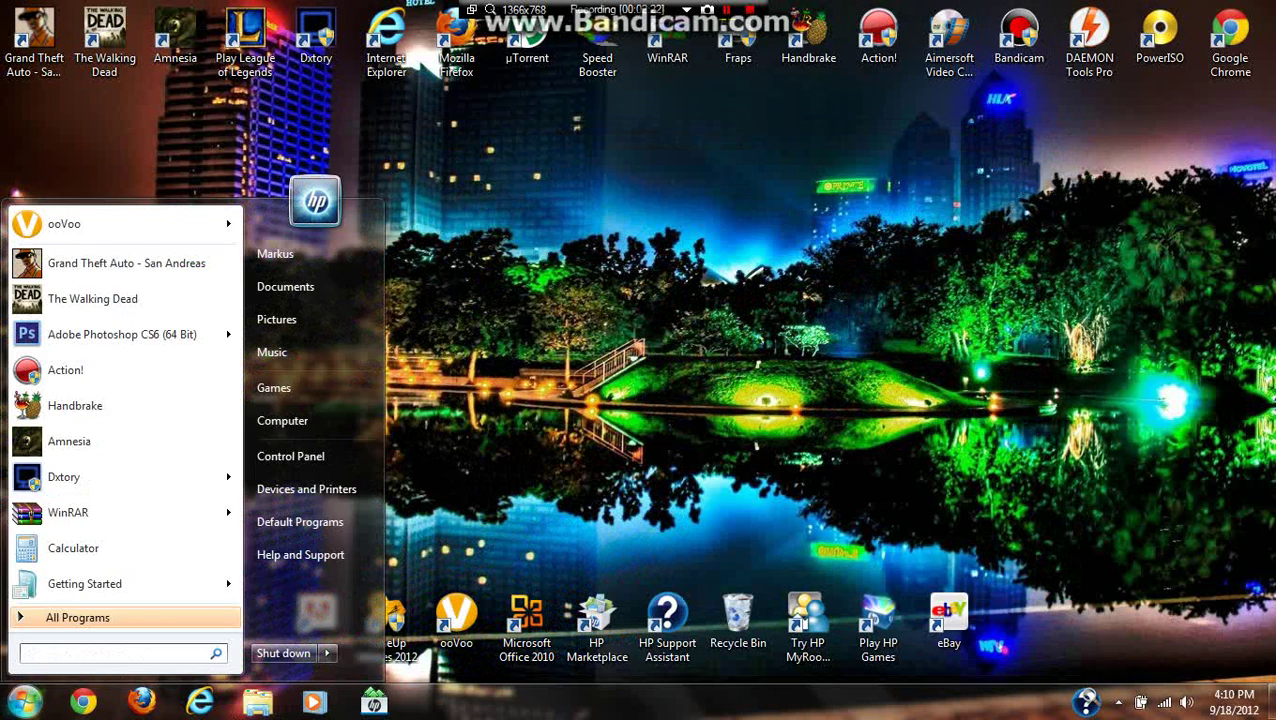
type("windo")
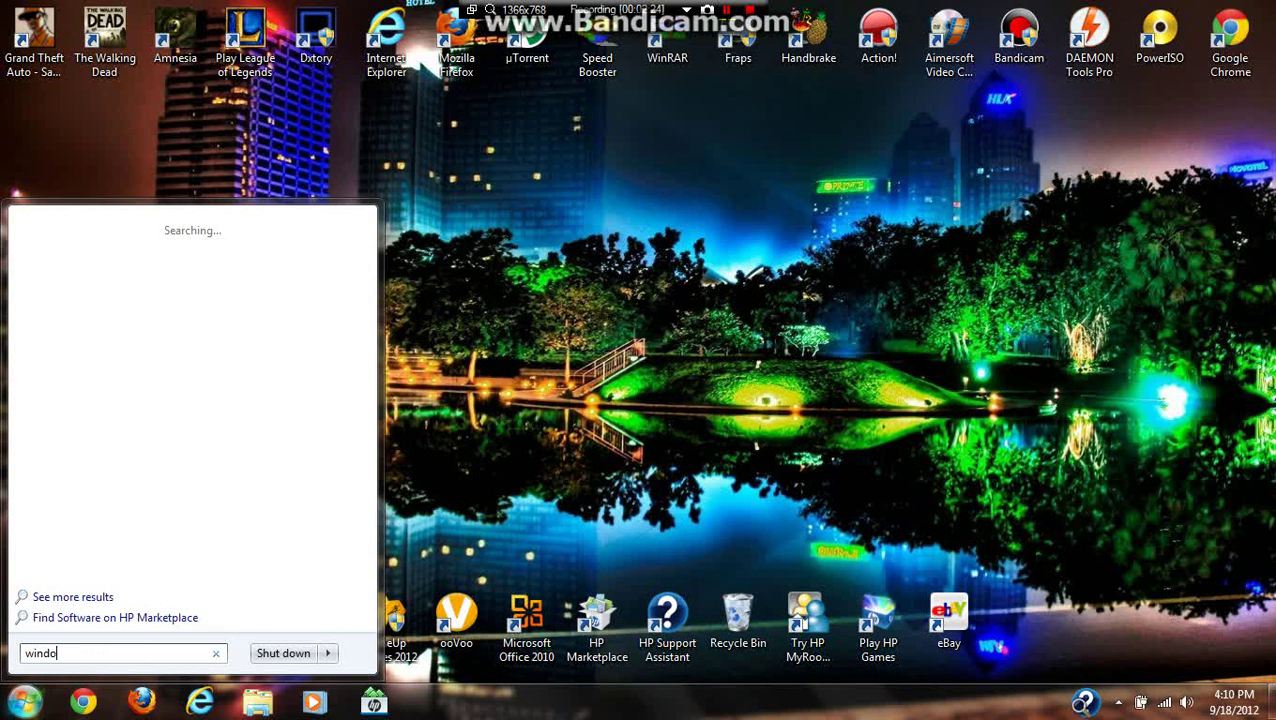
type("ws")
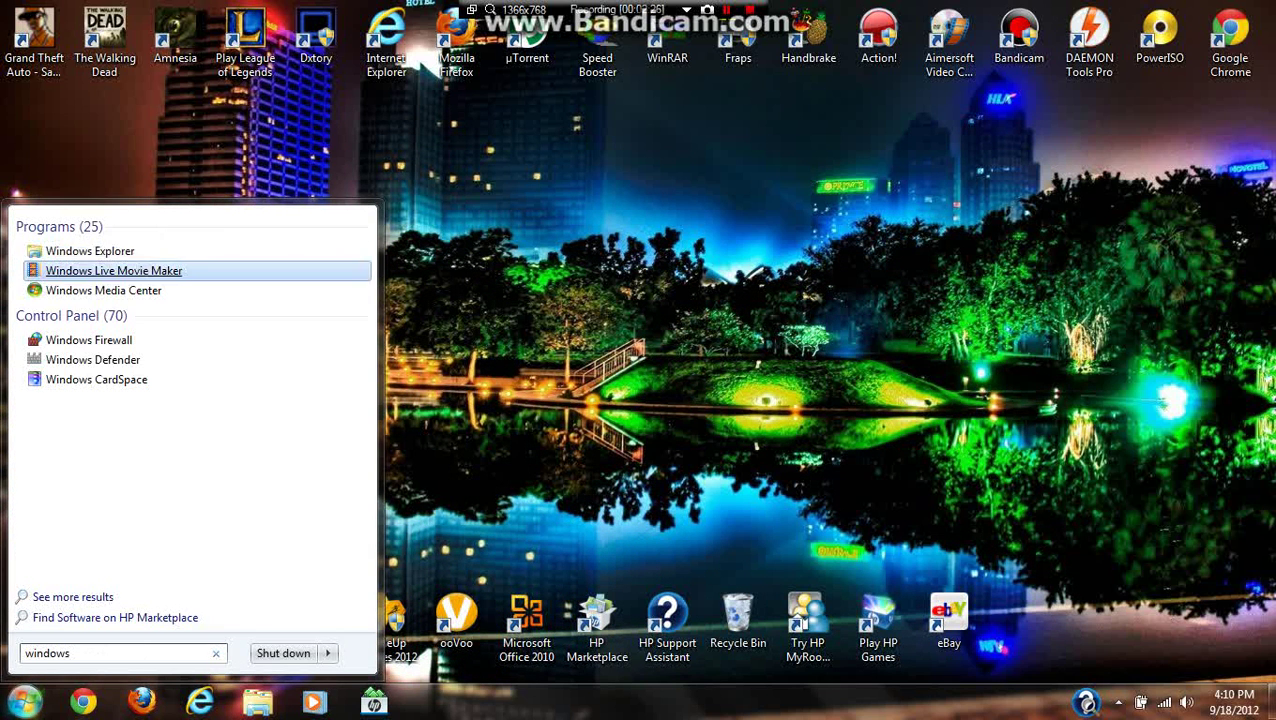
key("Return")
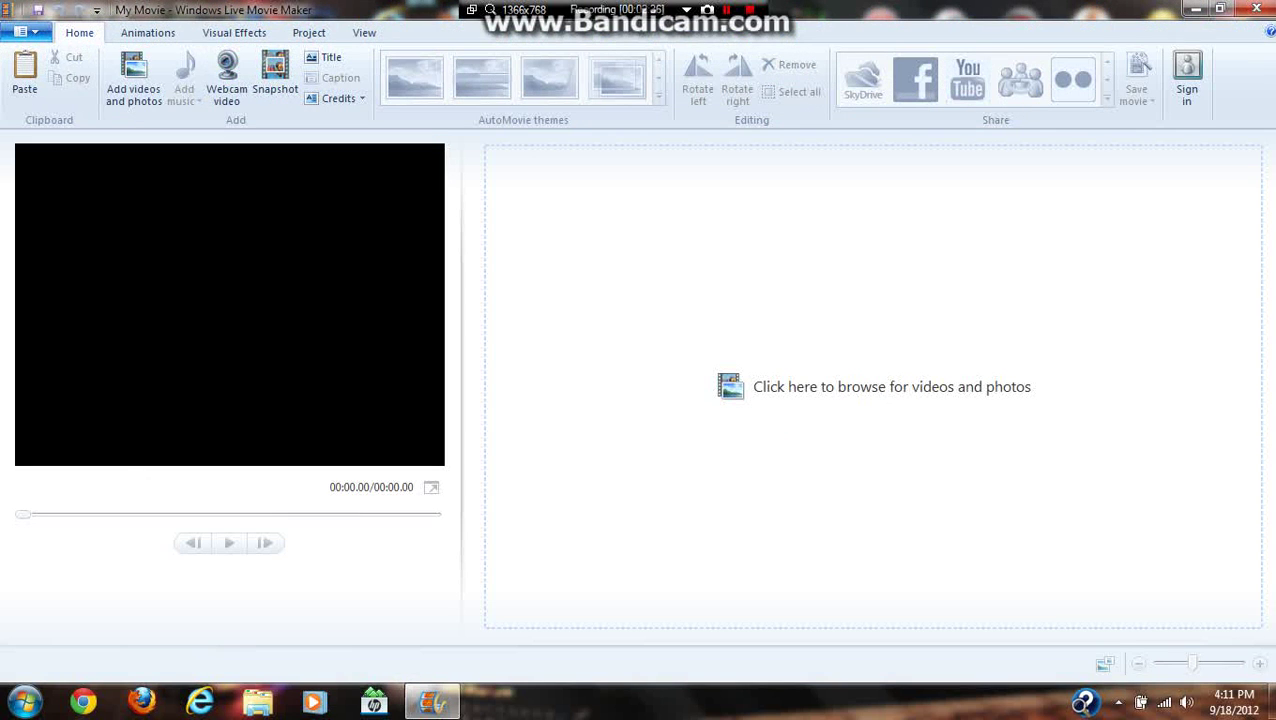
left_click(26, 32)
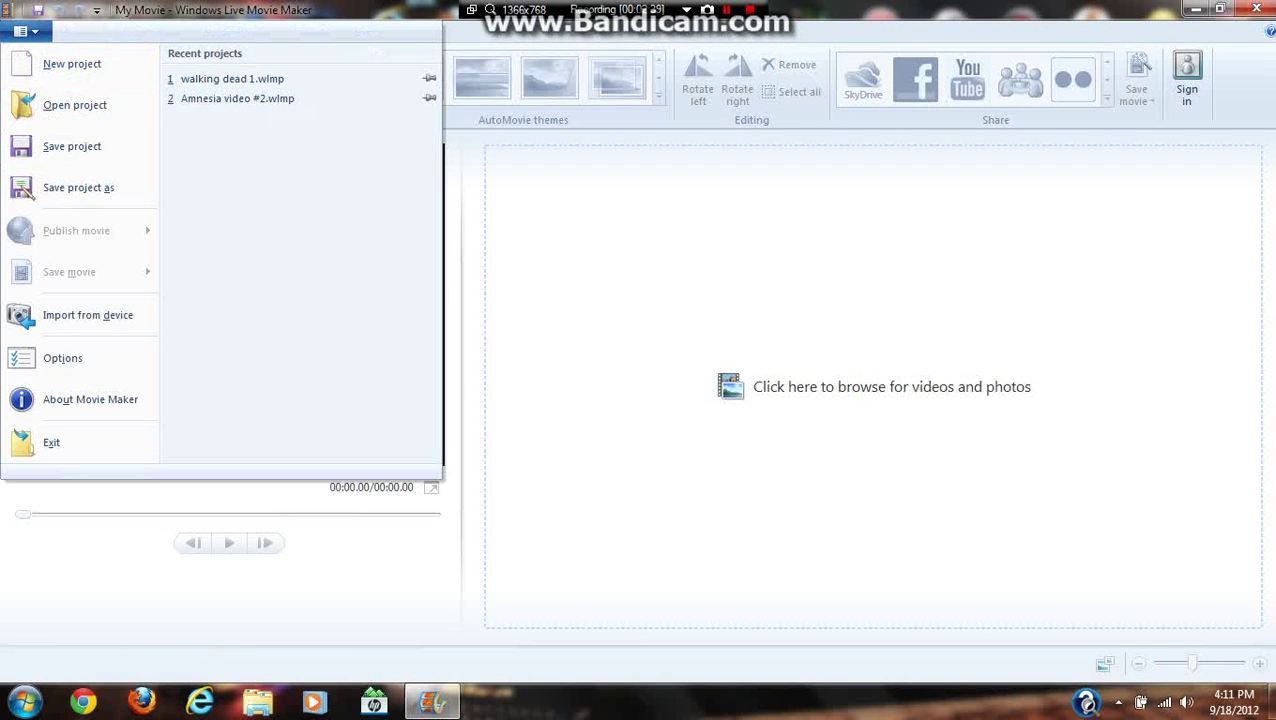
key("Escape")
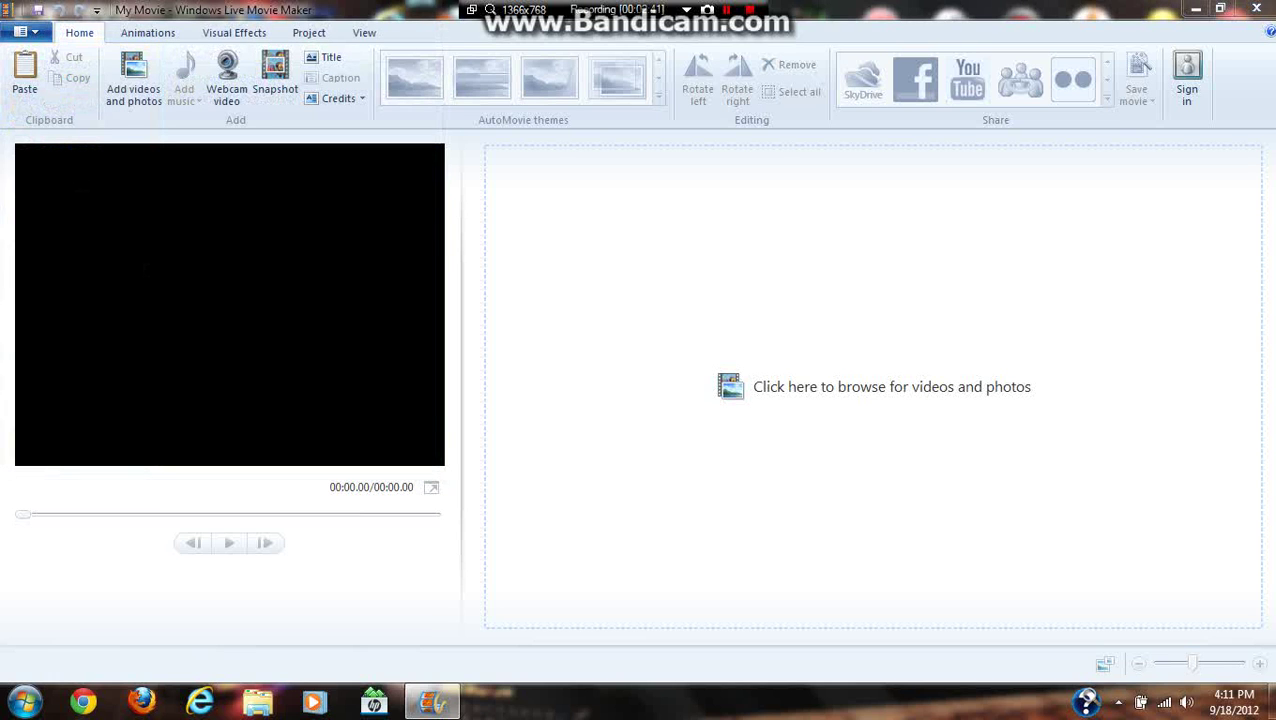
left_click(133, 78)
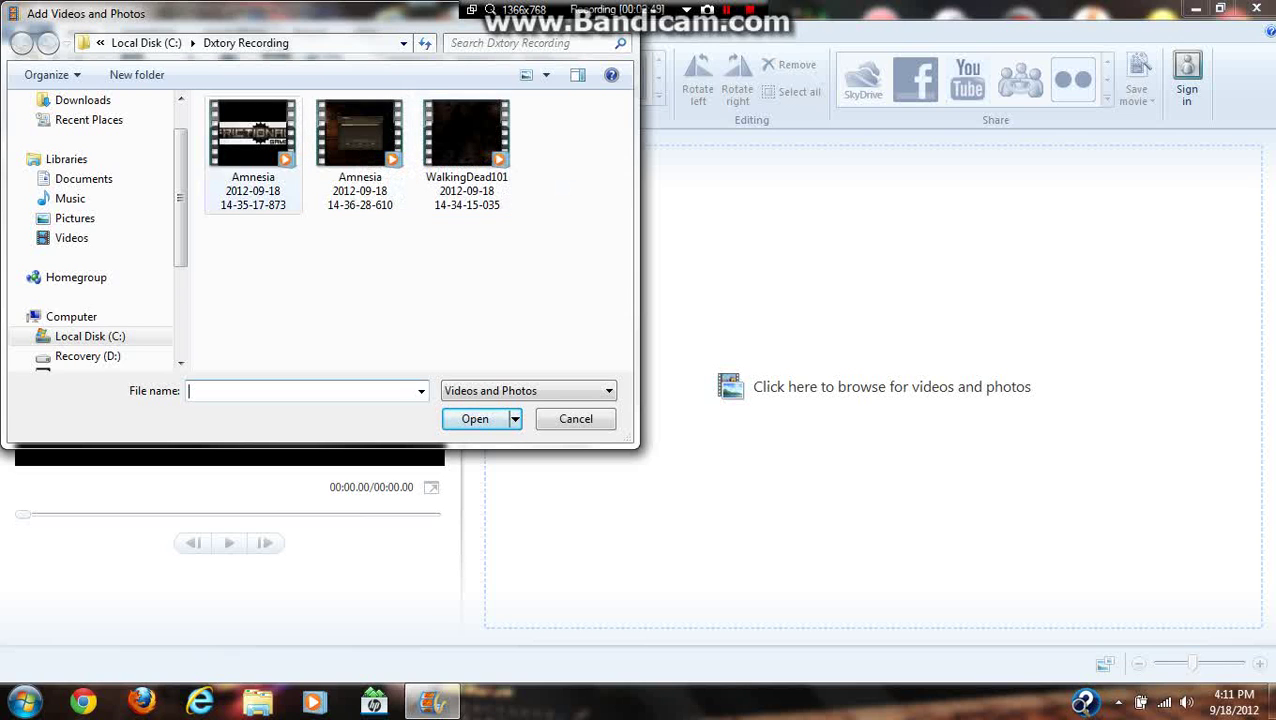
Import WalkingDead101 from the Videos library as a 13:22.96 movie on the storyboard.
left_click(71, 237)
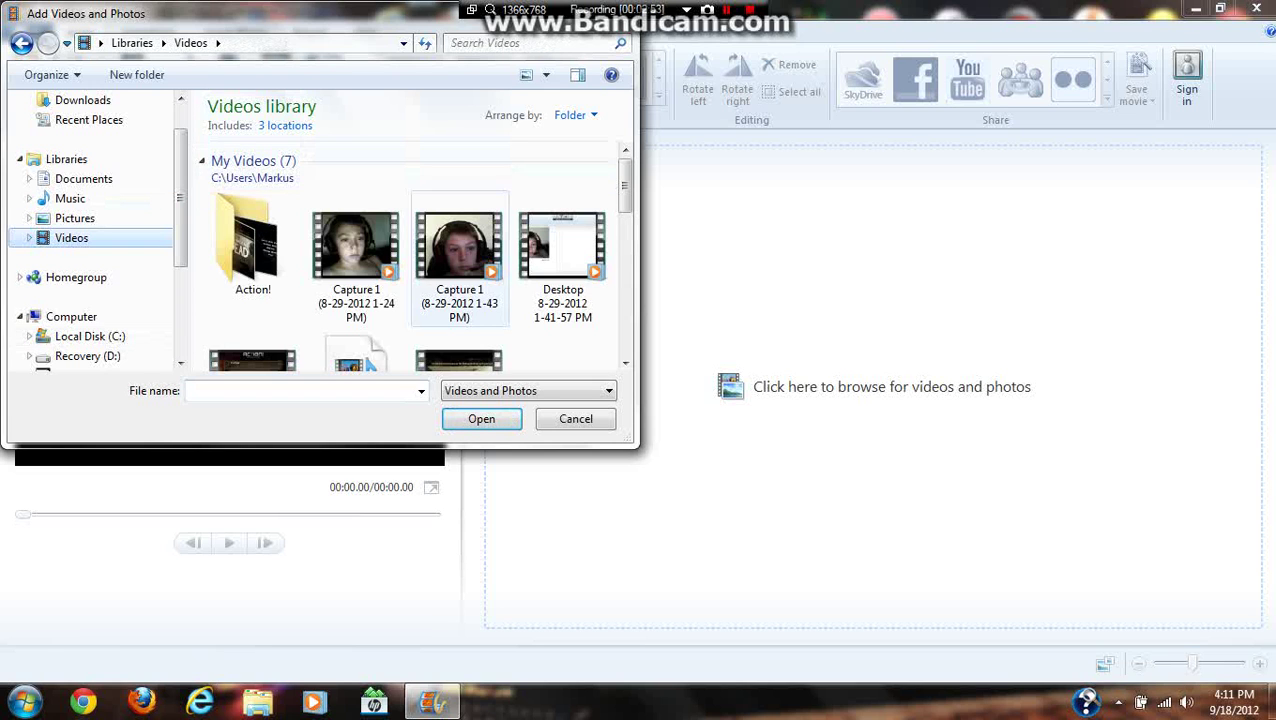
scroll(460, 290, "down", 2)
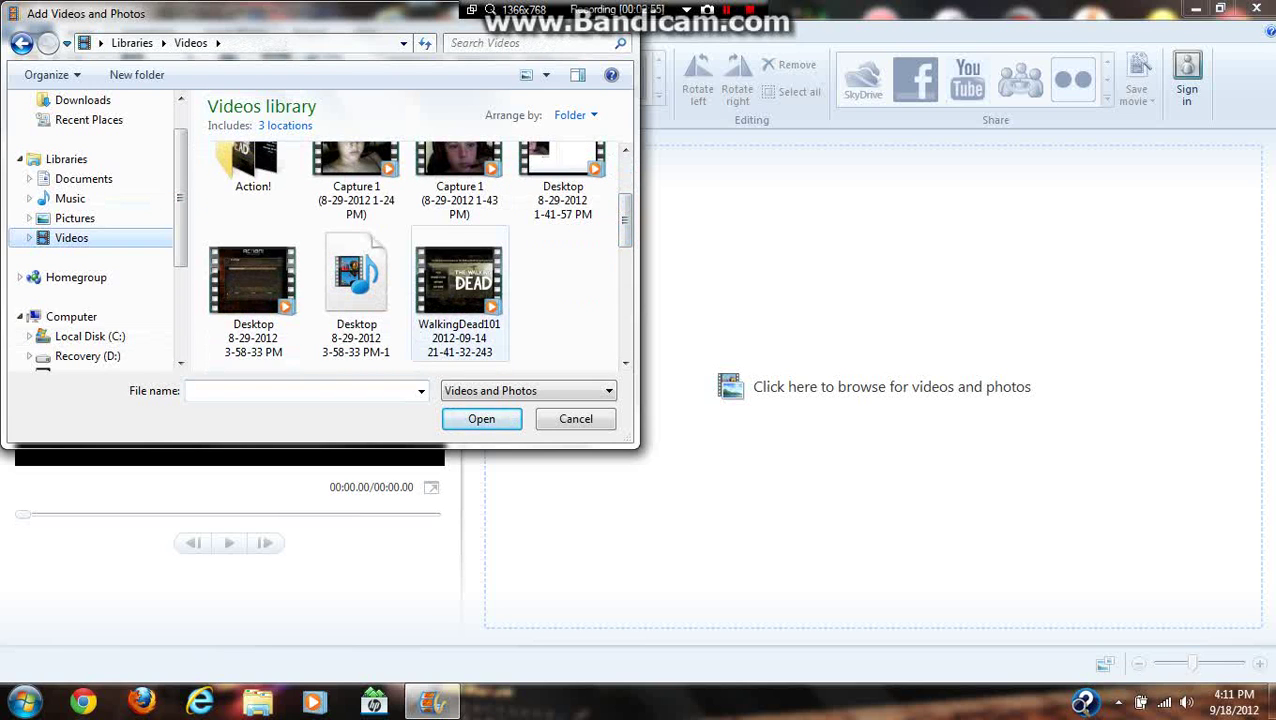
double_click(459, 280)
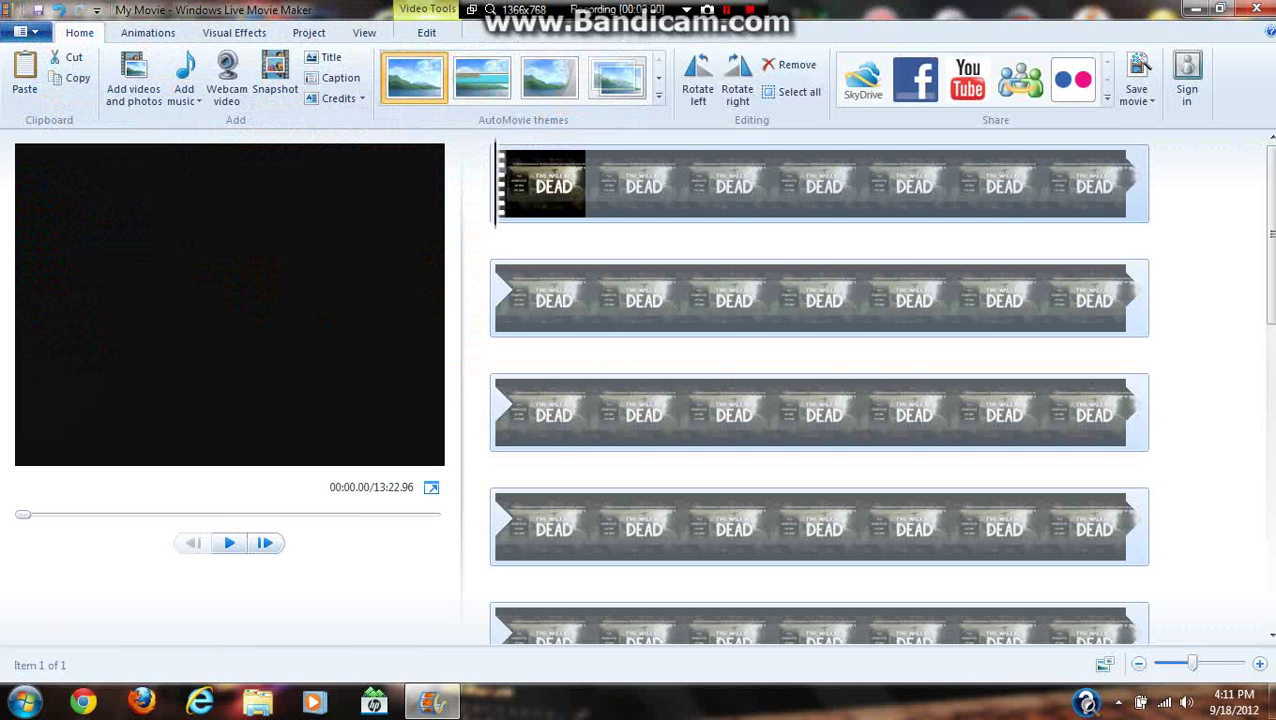
Save the movie with the 'Recommended for this project' setting, clearing the default file name.
left_click(26, 32)
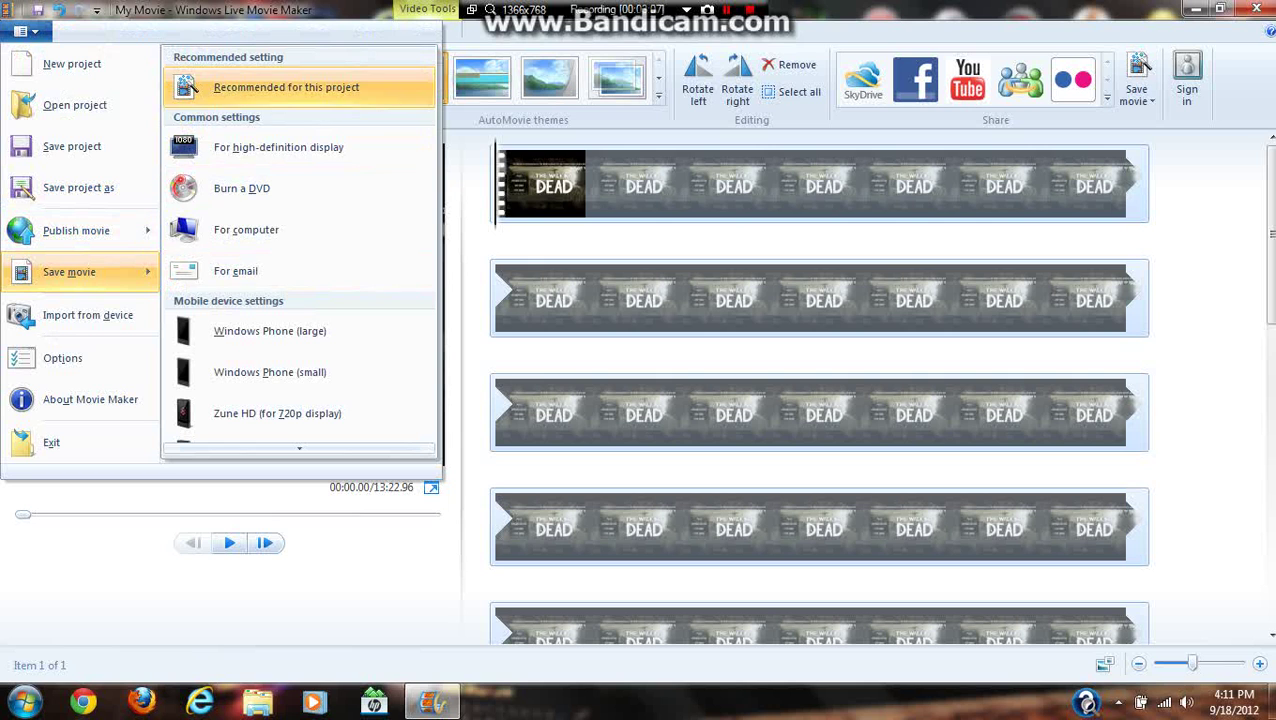
left_click(286, 87)
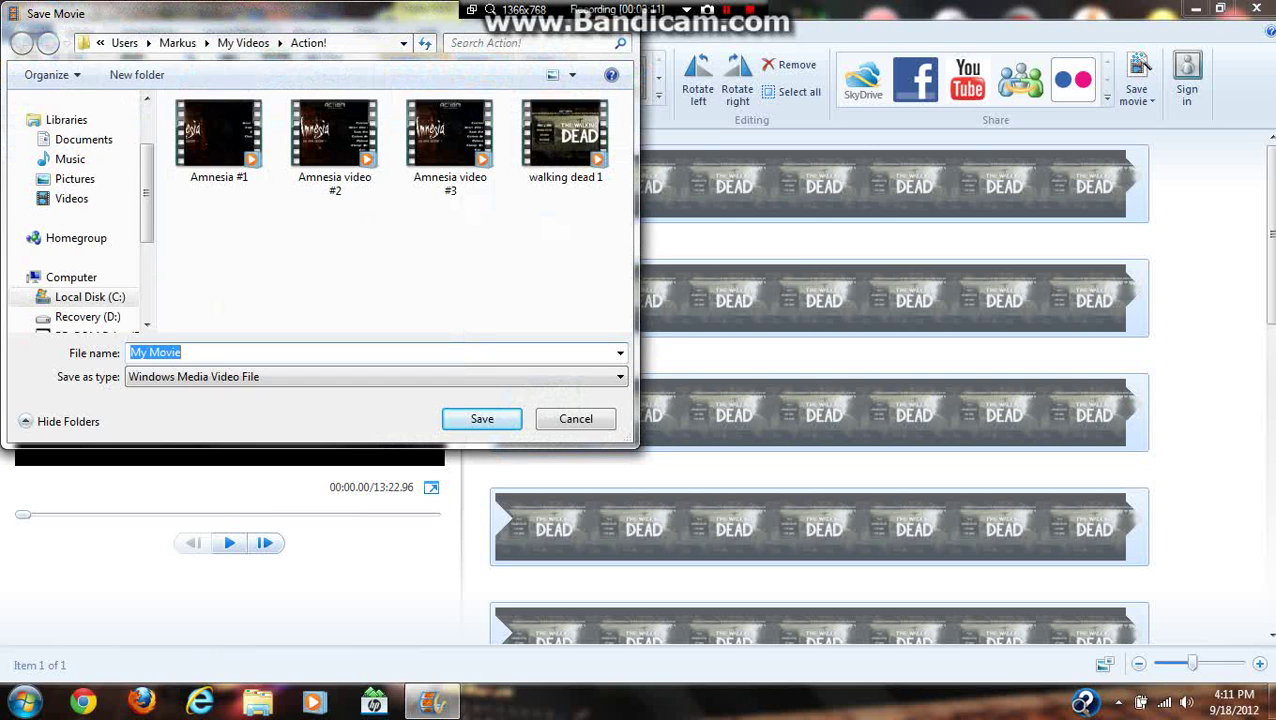
key("BackSpace")
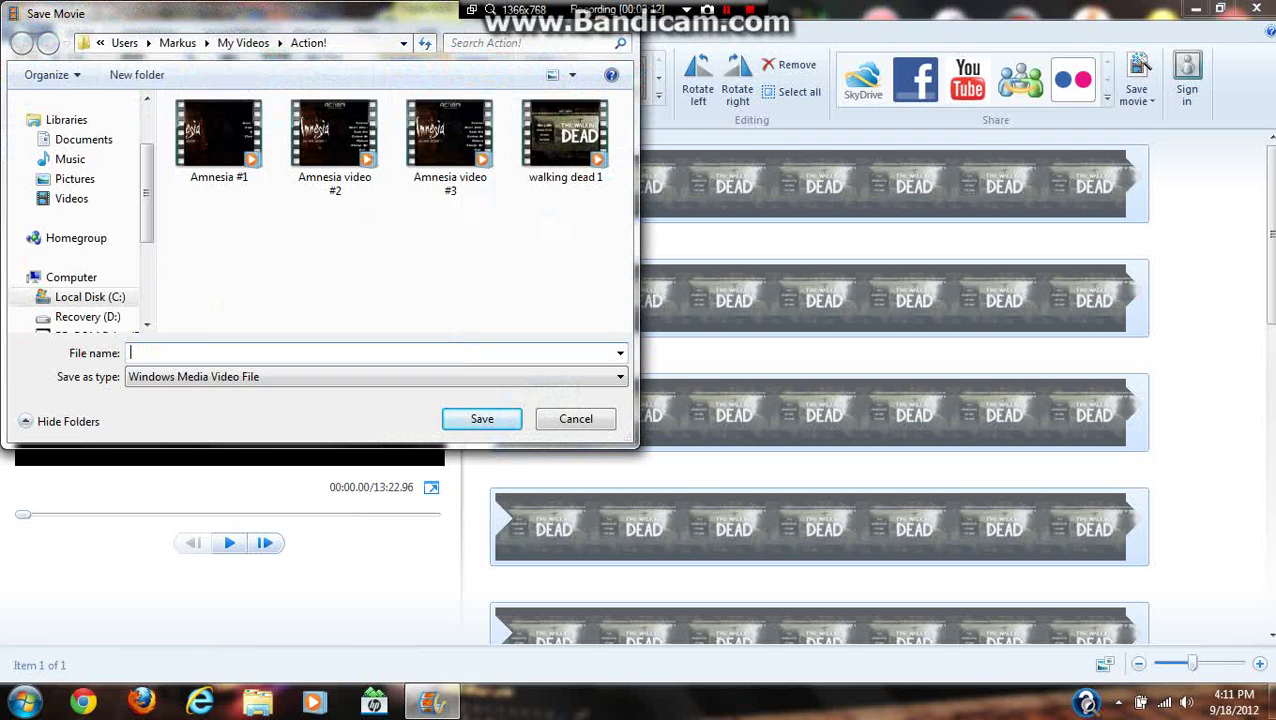
type("te")
type("t")
type("deo")
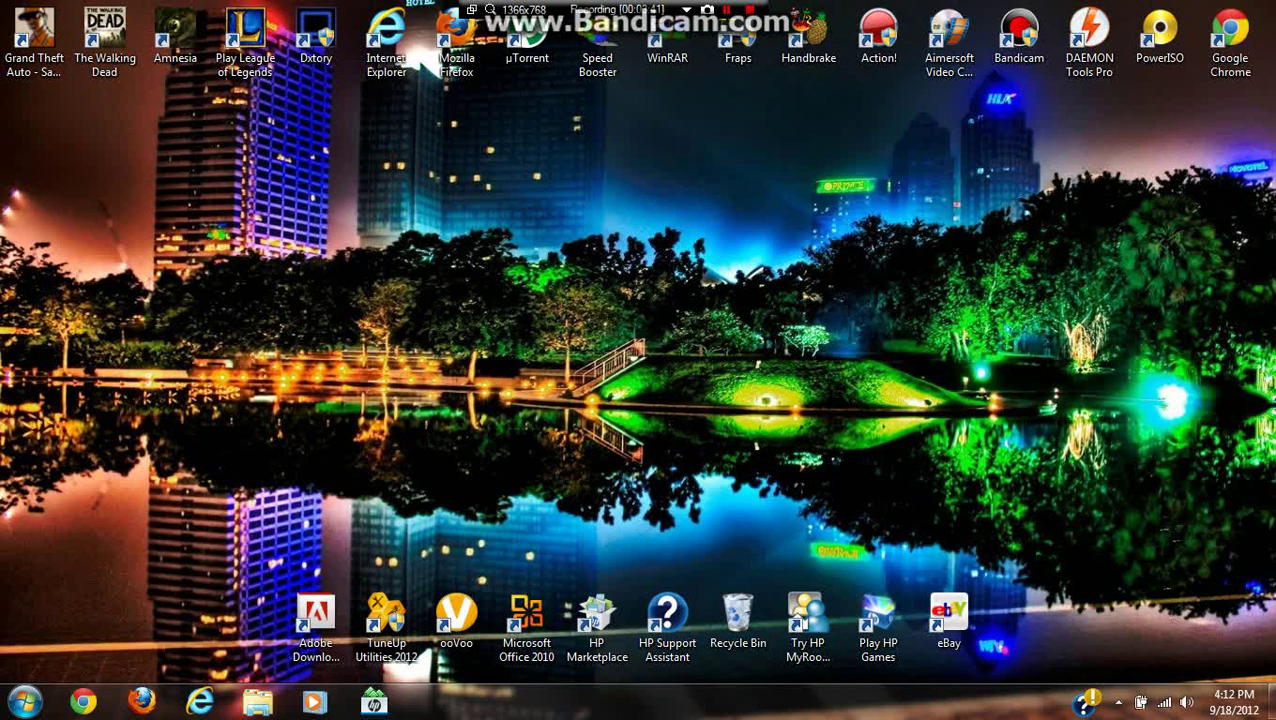
Open Computer from the Start menu to view the drives.
left_click(25, 701)
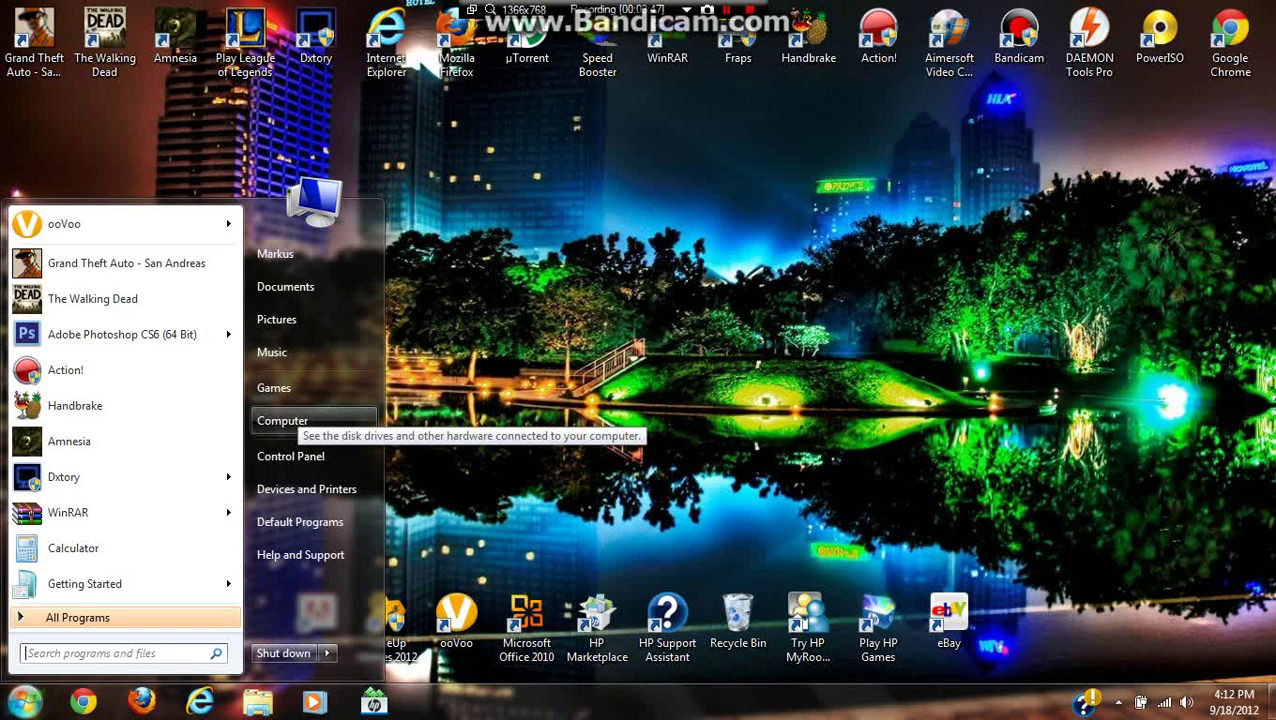
left_click(283, 420)
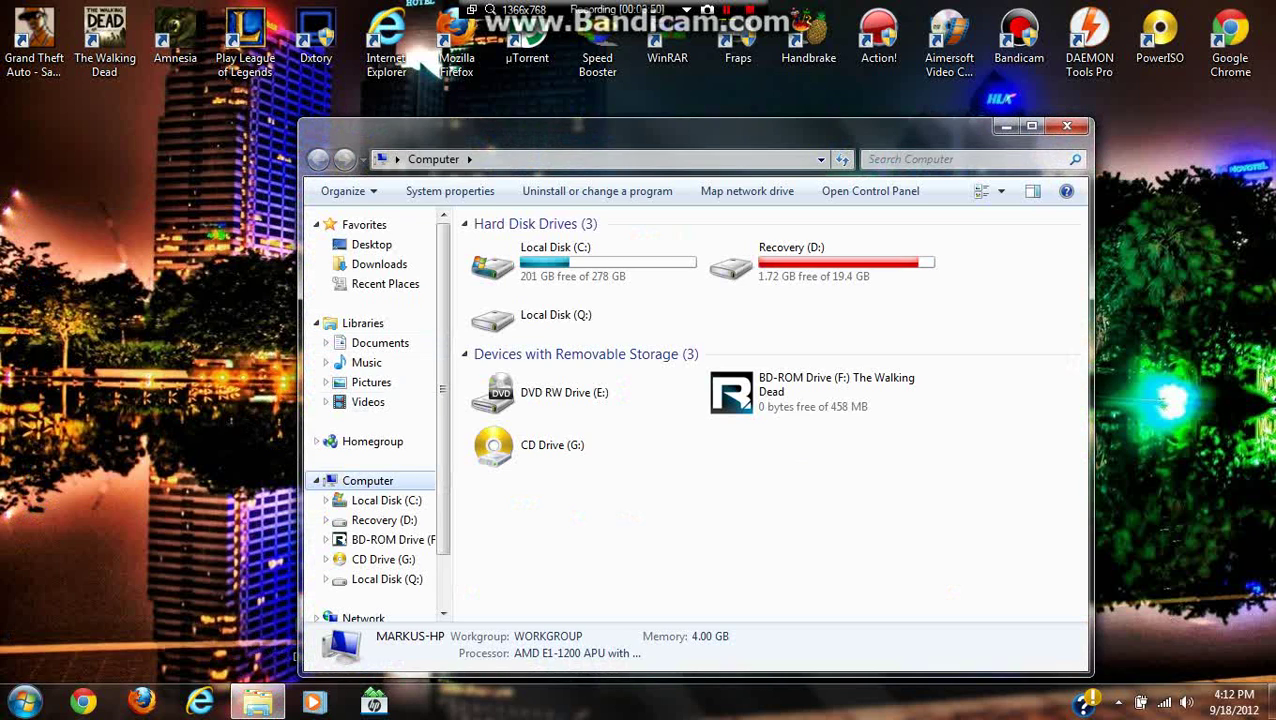
Check Dxtory Recording on Local Disk (C:), then open Videos' Action! folder holding 319 MB 'walking dead 1'.
left_click(368, 401)
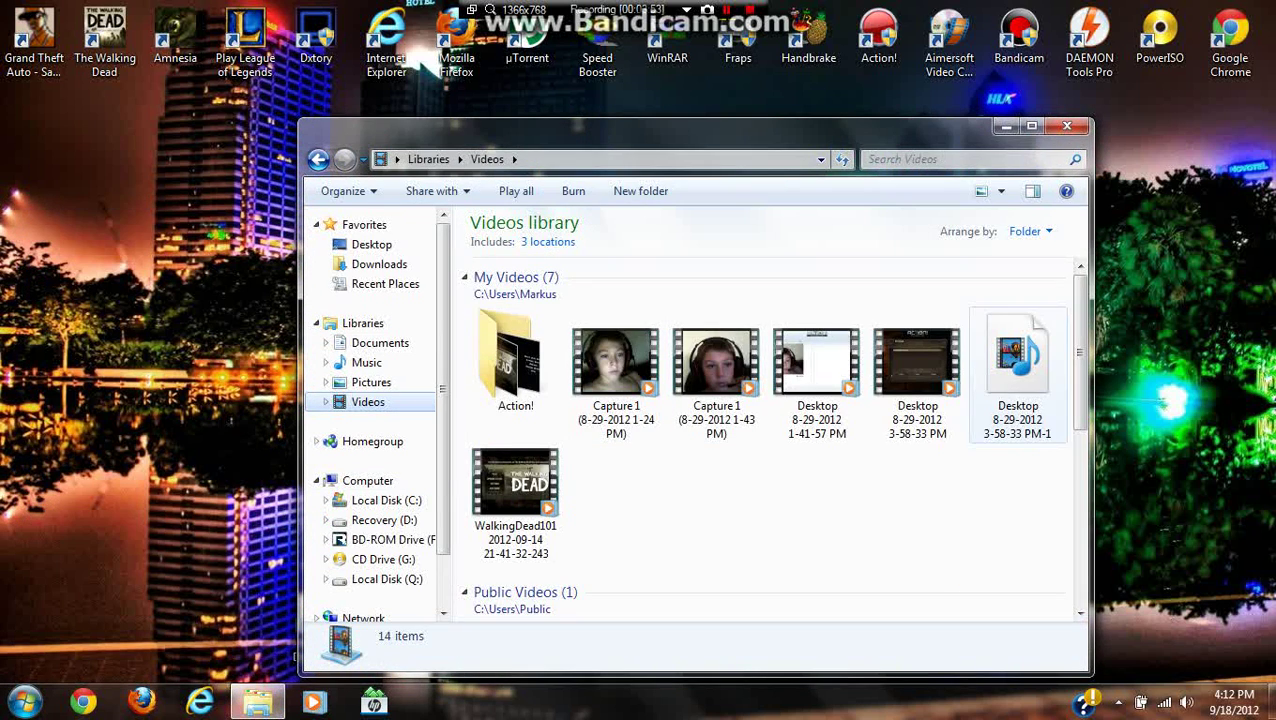
scroll(770, 400, "down", 1)
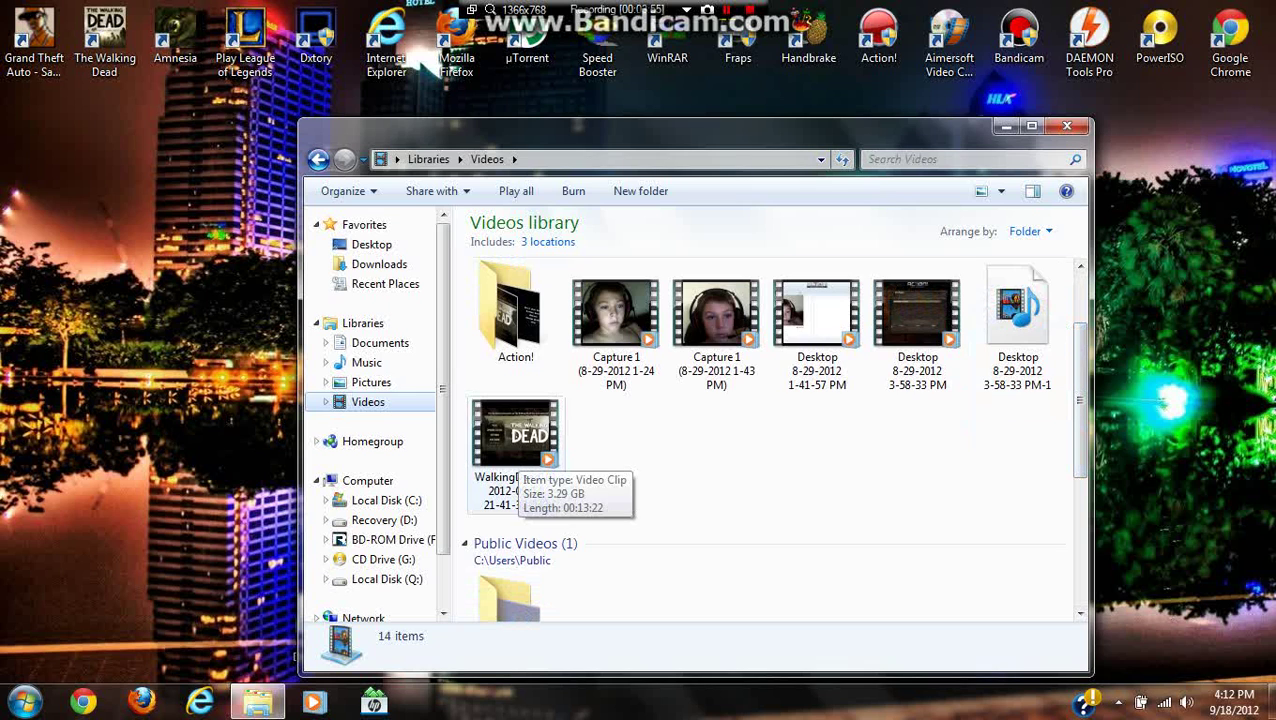
left_click(386, 500)
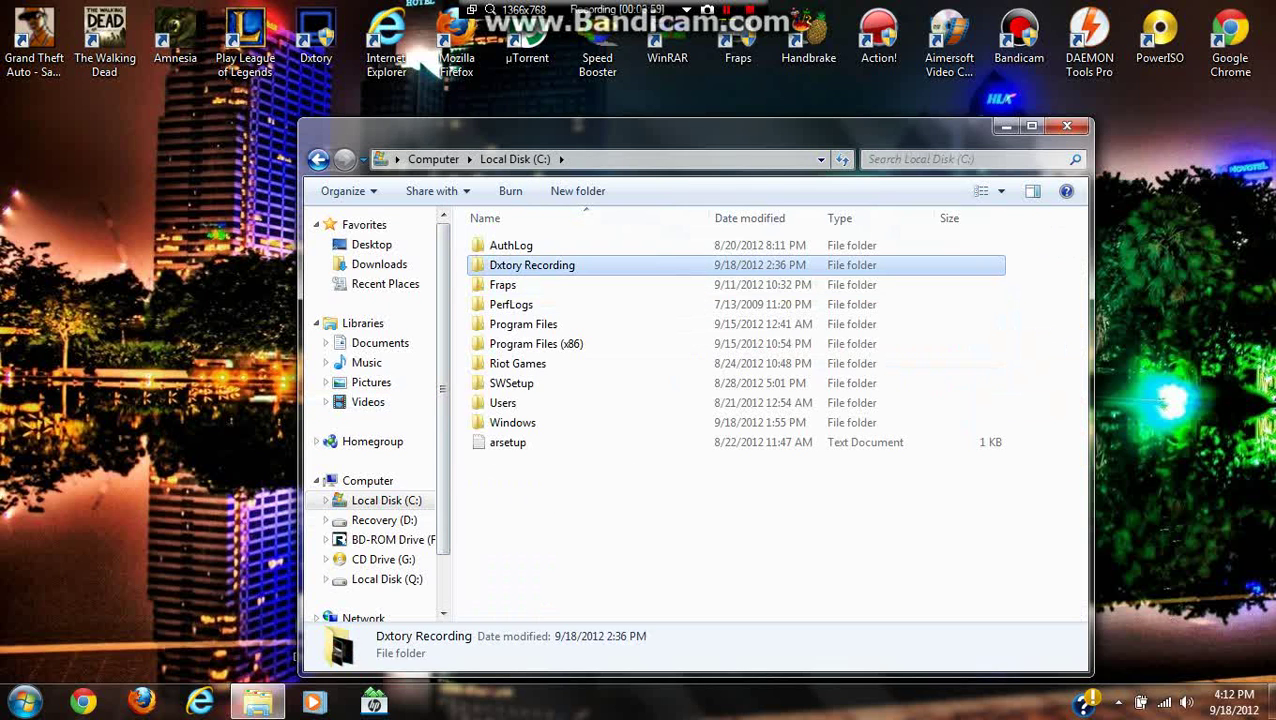
double_click(532, 265)
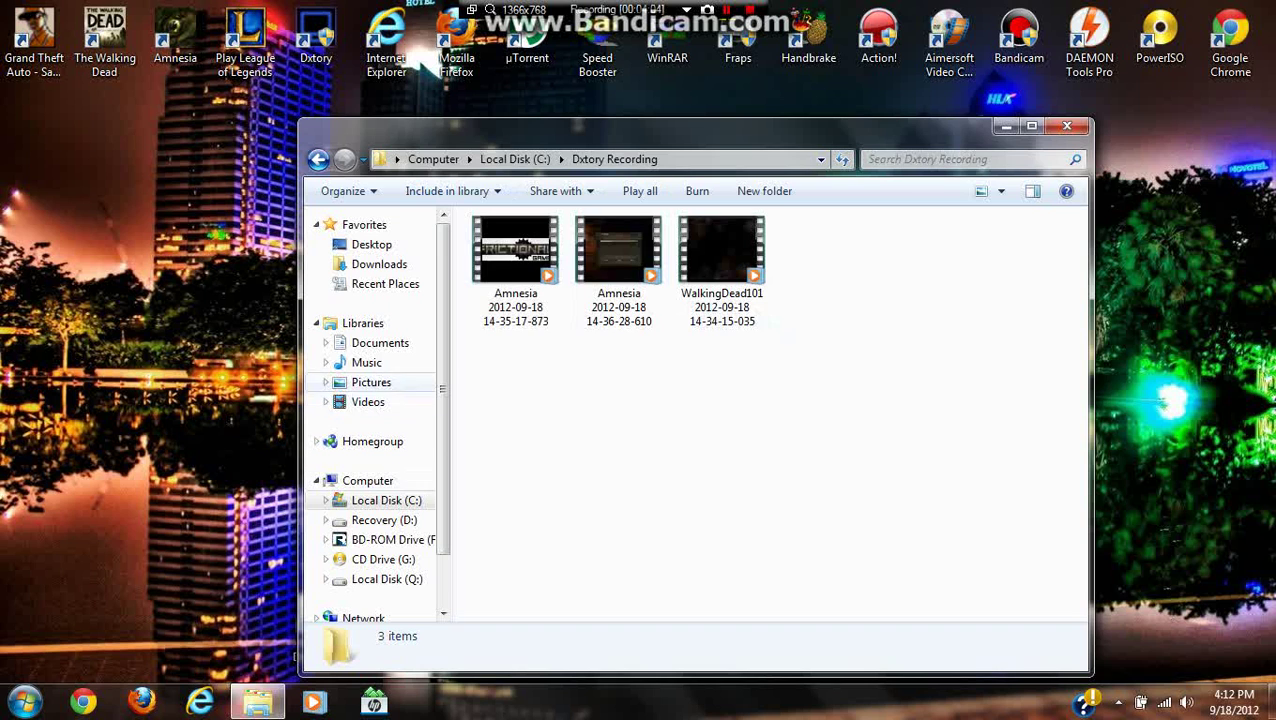
left_click(368, 401)
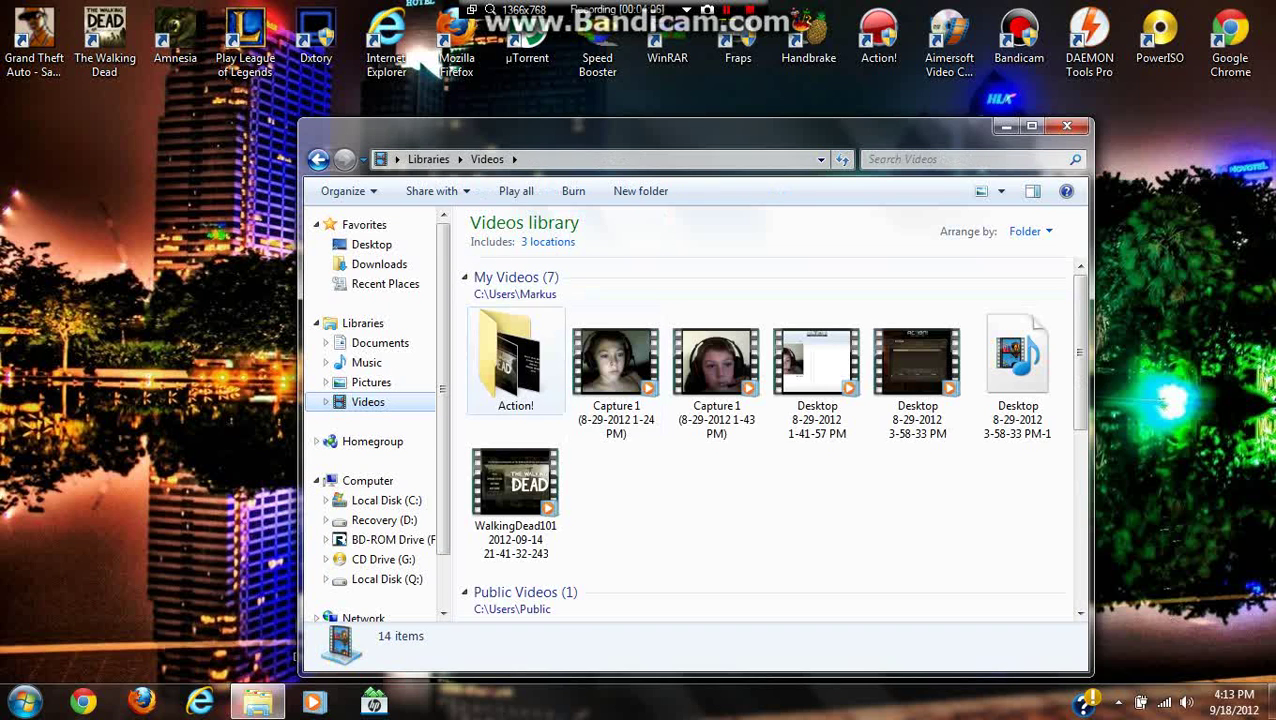
left_click(514, 360)
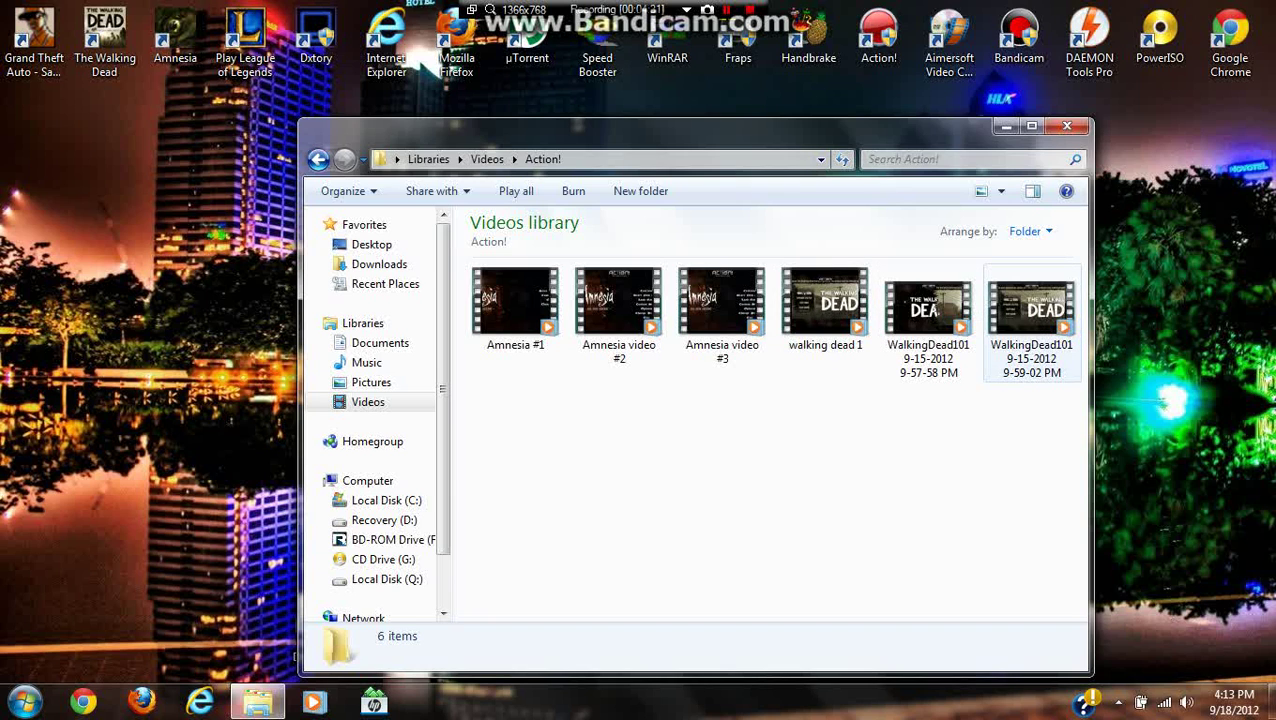
Minimize Explorer and reach YouTube's upload page through the account menu.
left_click(1006, 126)
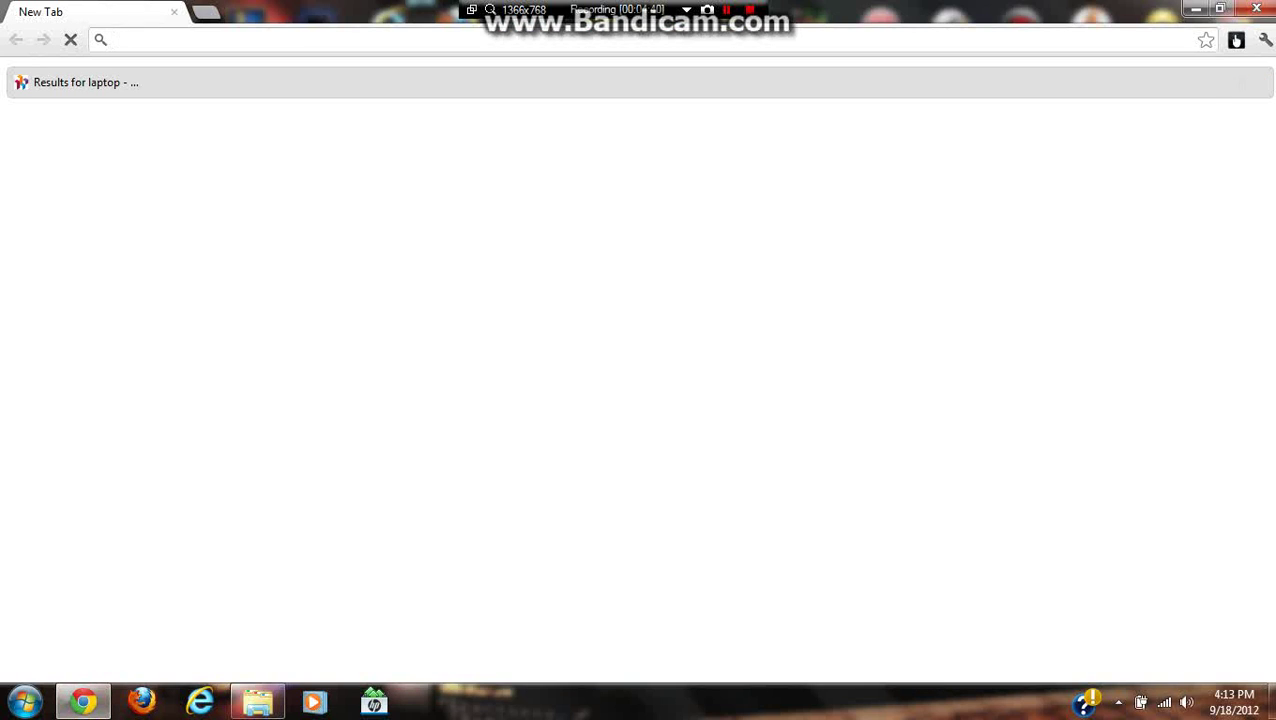
type("youtube.com")
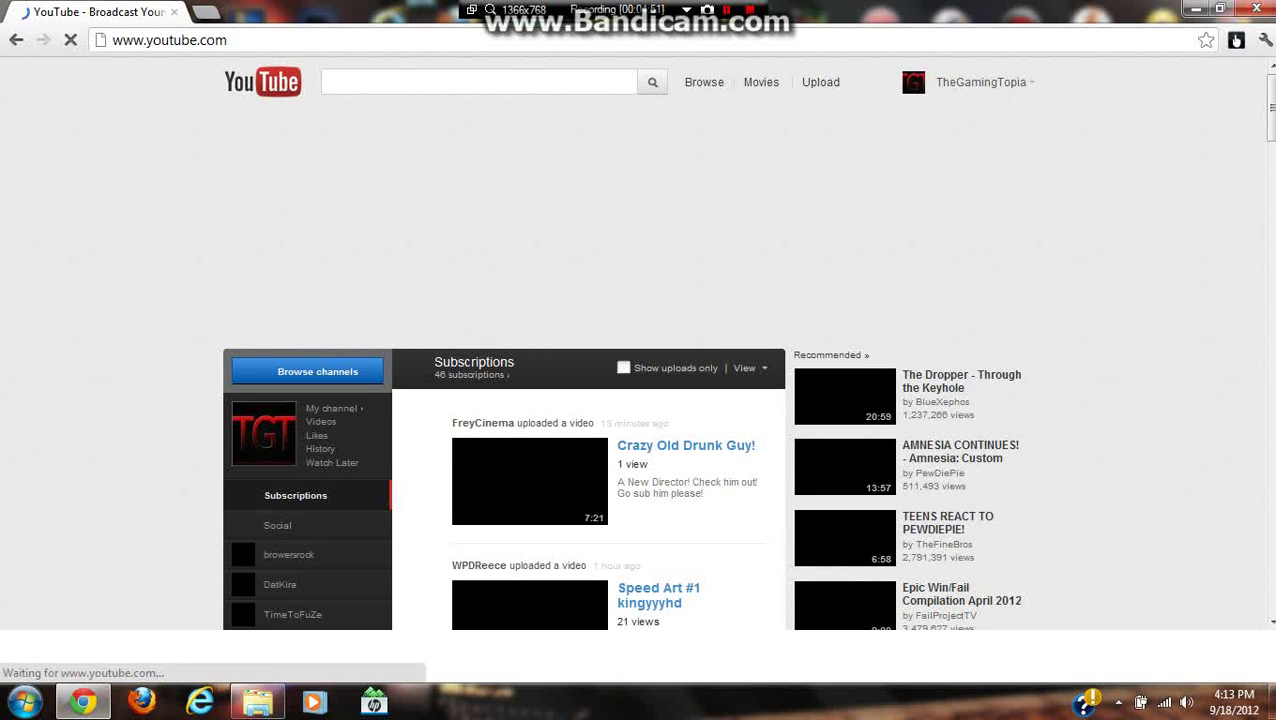
left_click(985, 82)
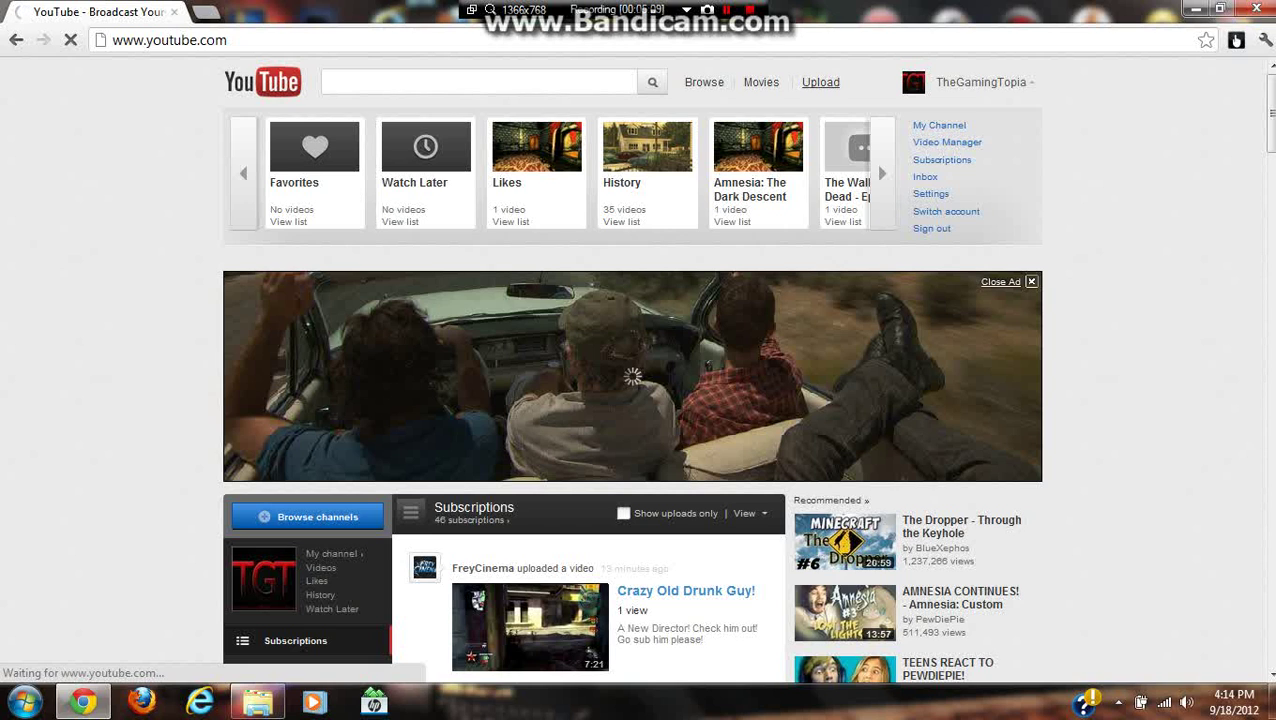
left_click(820, 82)
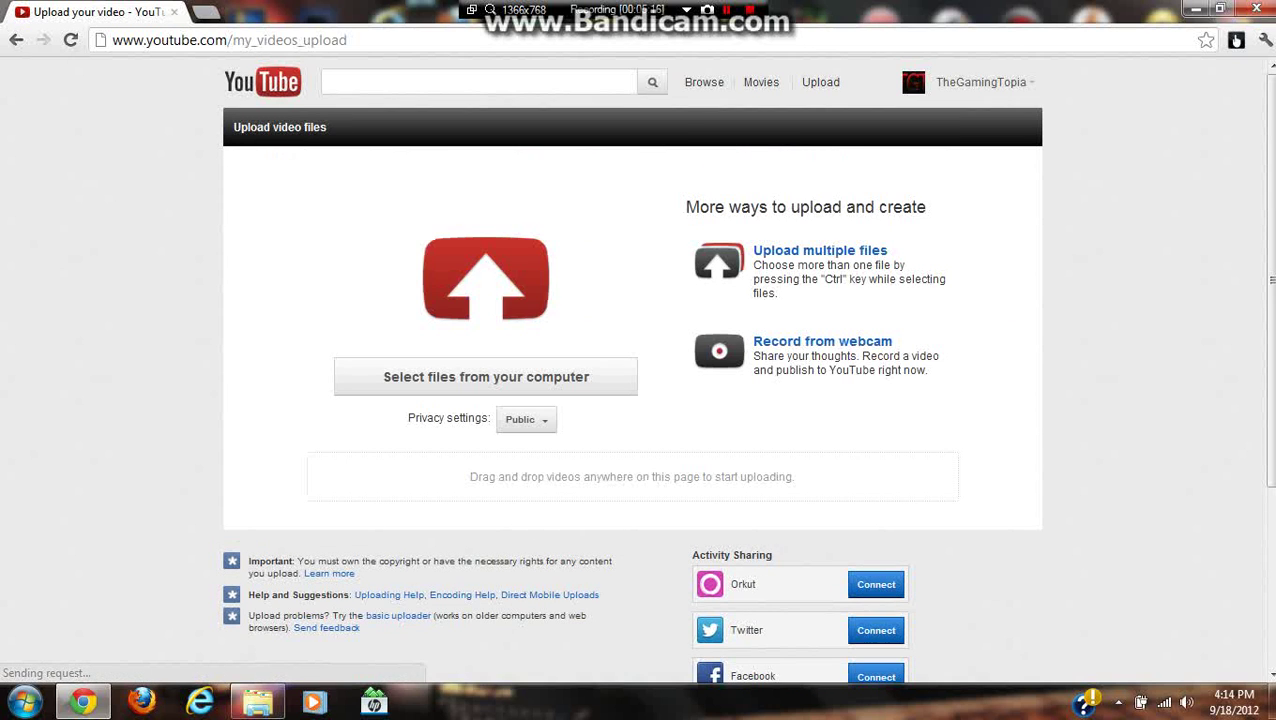
left_click(486, 278)
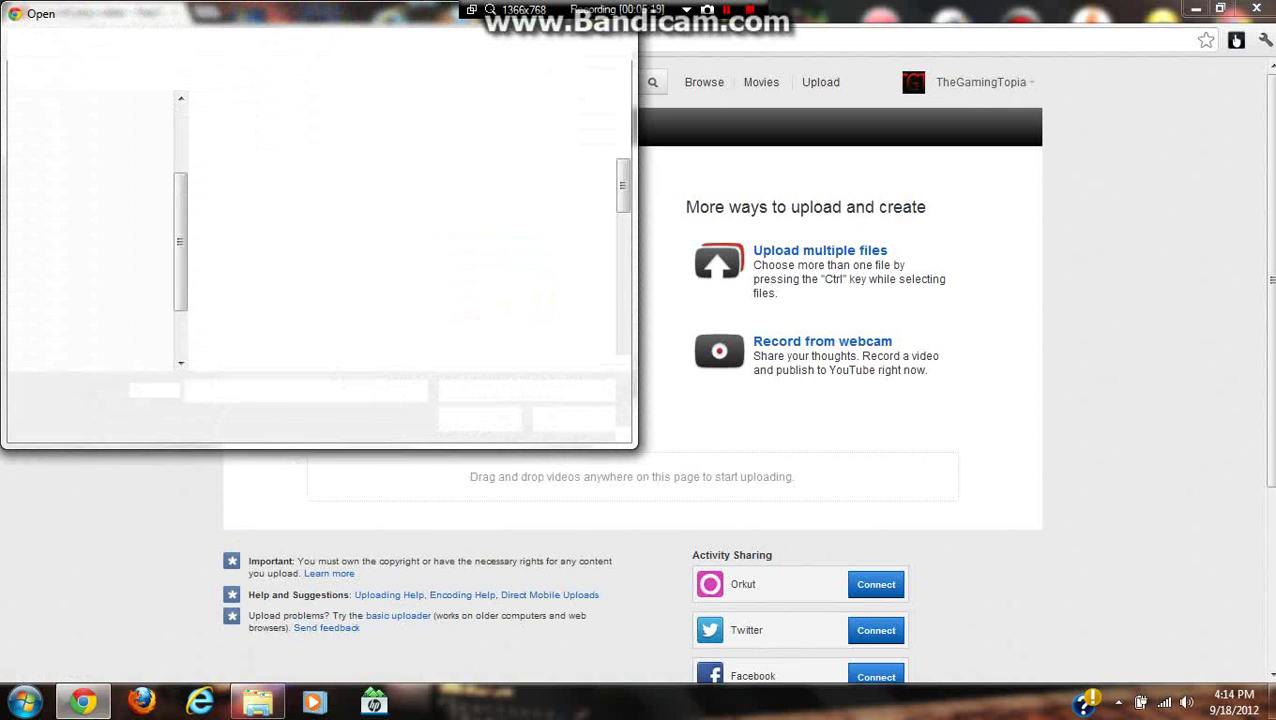
scroll(408, 260, "down", 1)
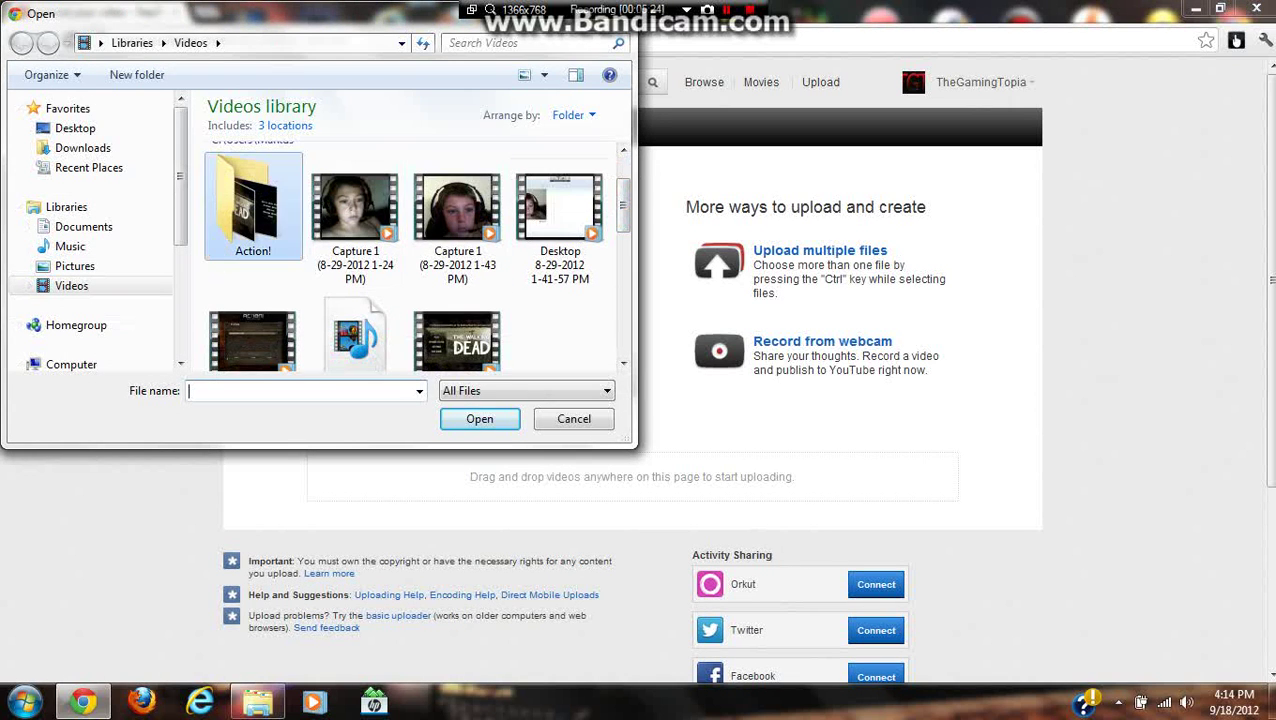
double_click(253, 205)
left_click(570, 190)
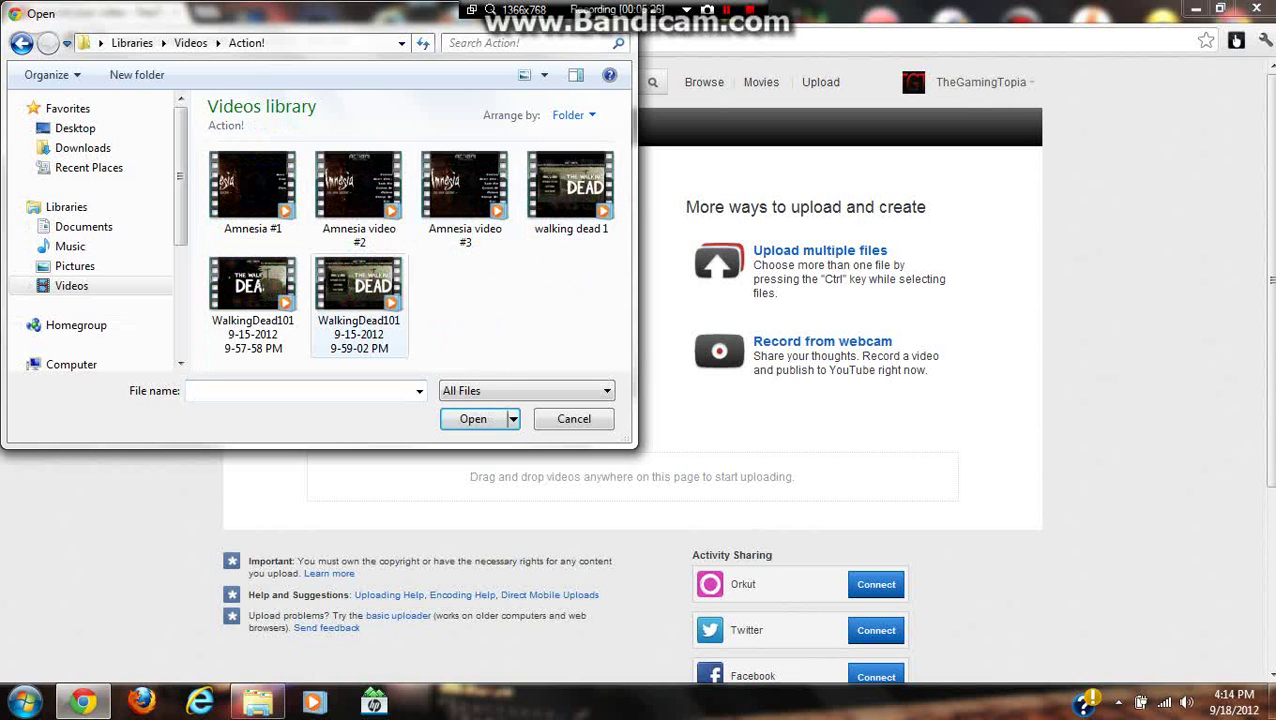
double_click(359, 300)
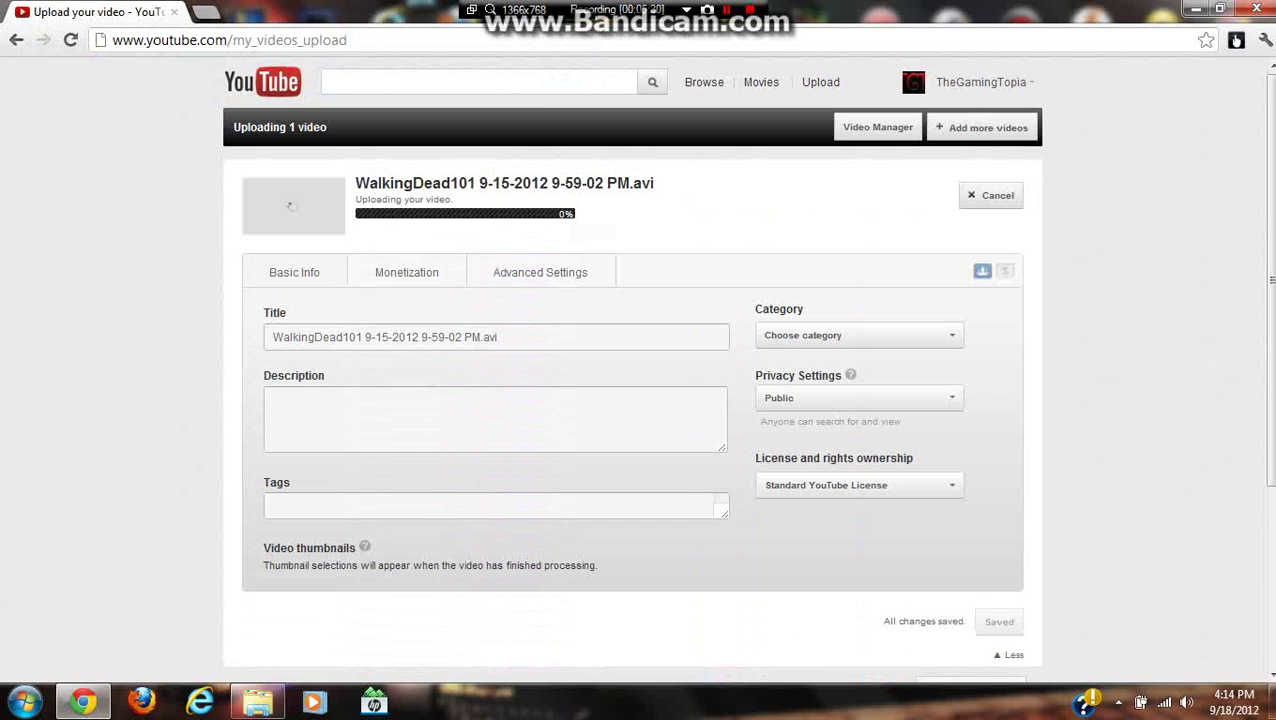
scroll(640, 400, "down", 1)
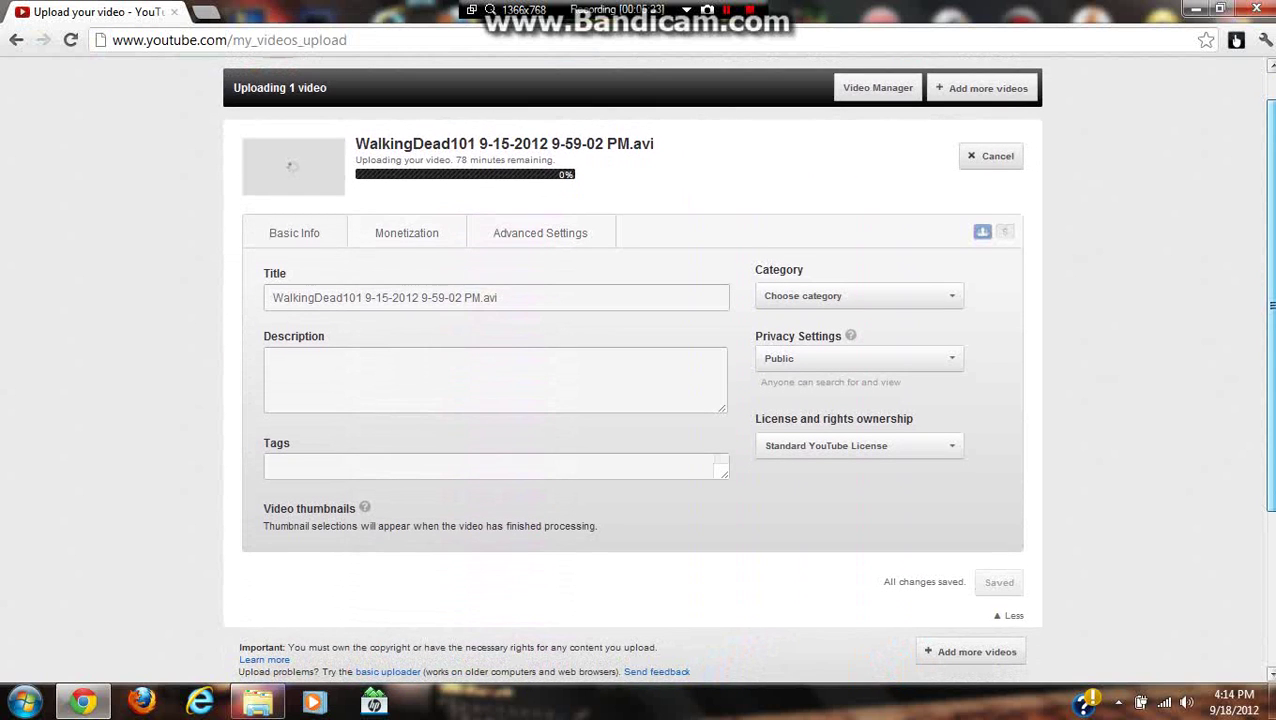
scroll(640, 400, "down", 1)
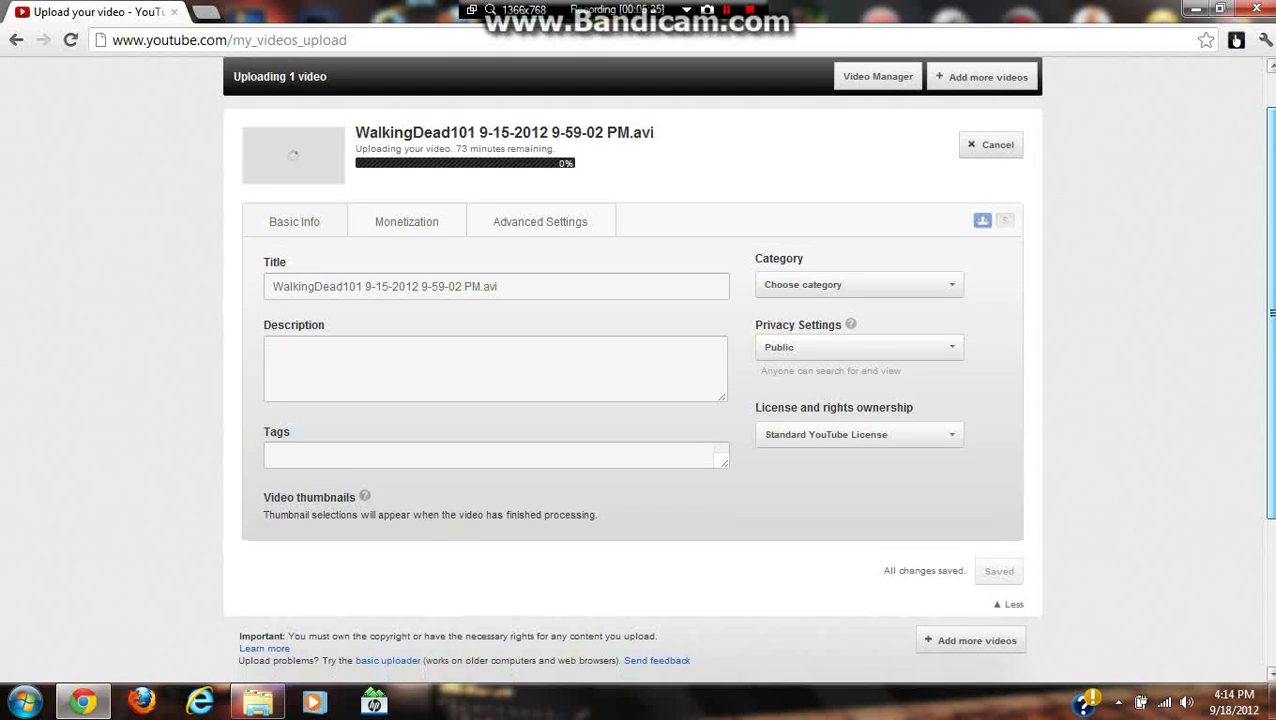
scroll(640, 400, "down", 3)
scroll(640, 400, "up", 3)
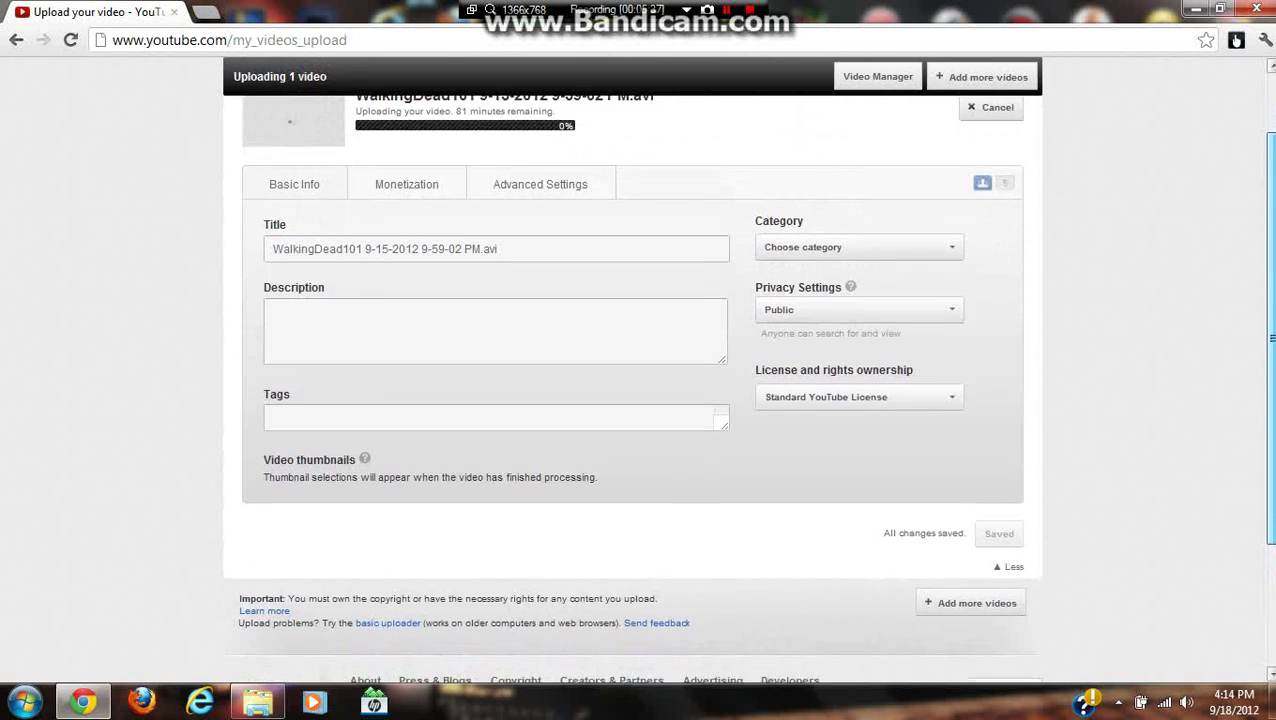
scroll(640, 400, "down", 4)
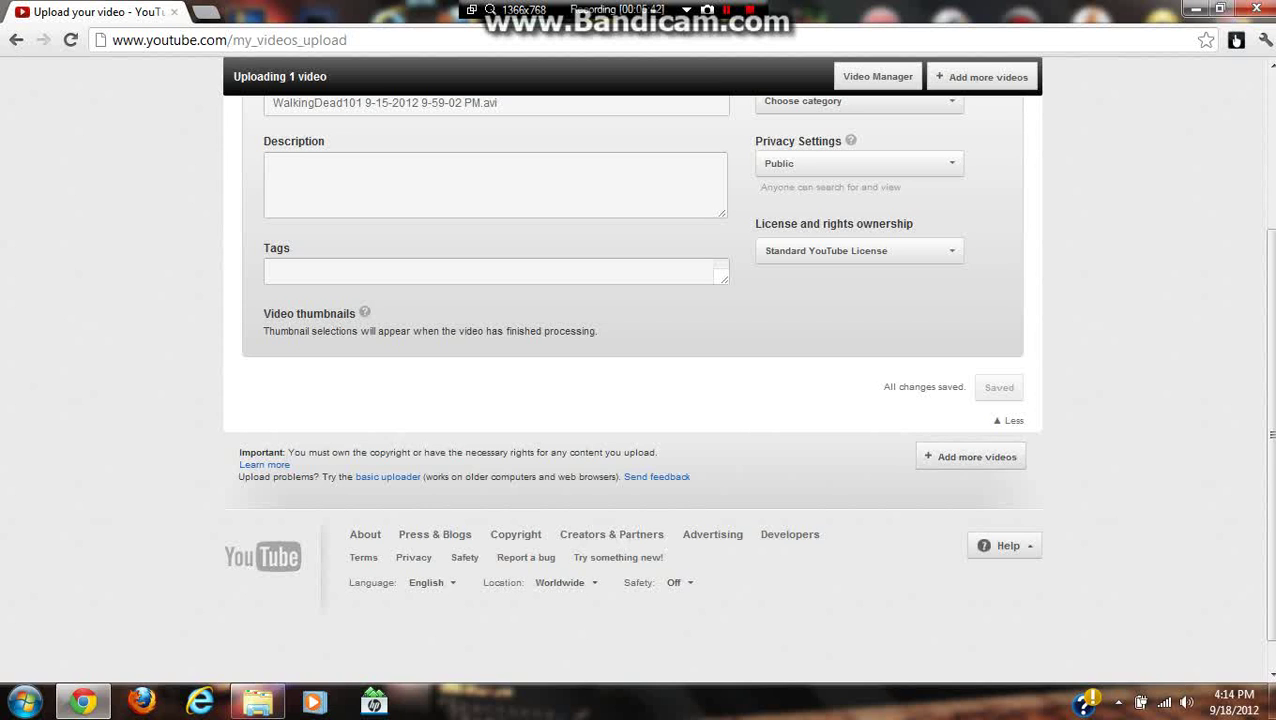
scroll(640, 400, "up", 5)
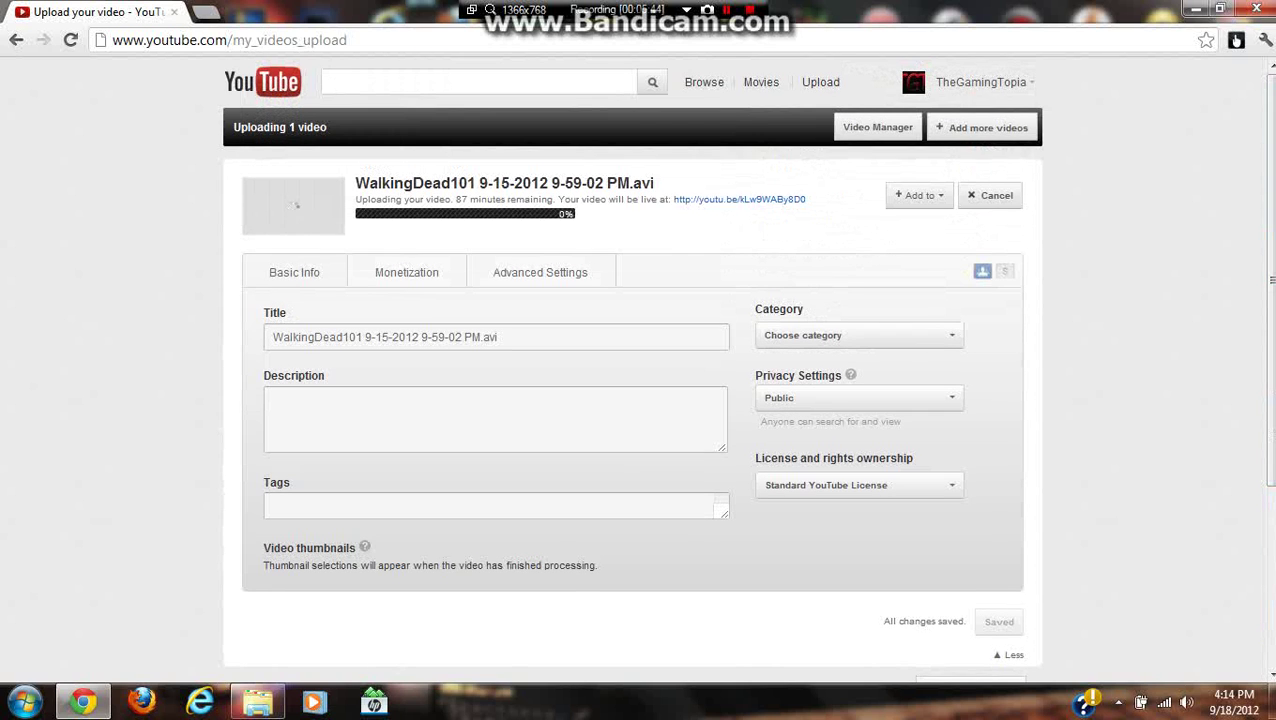
left_click(990, 195)
Confirm the AVI cancellation and upload walking dead 1.wmv instead.
left_click(662, 372)
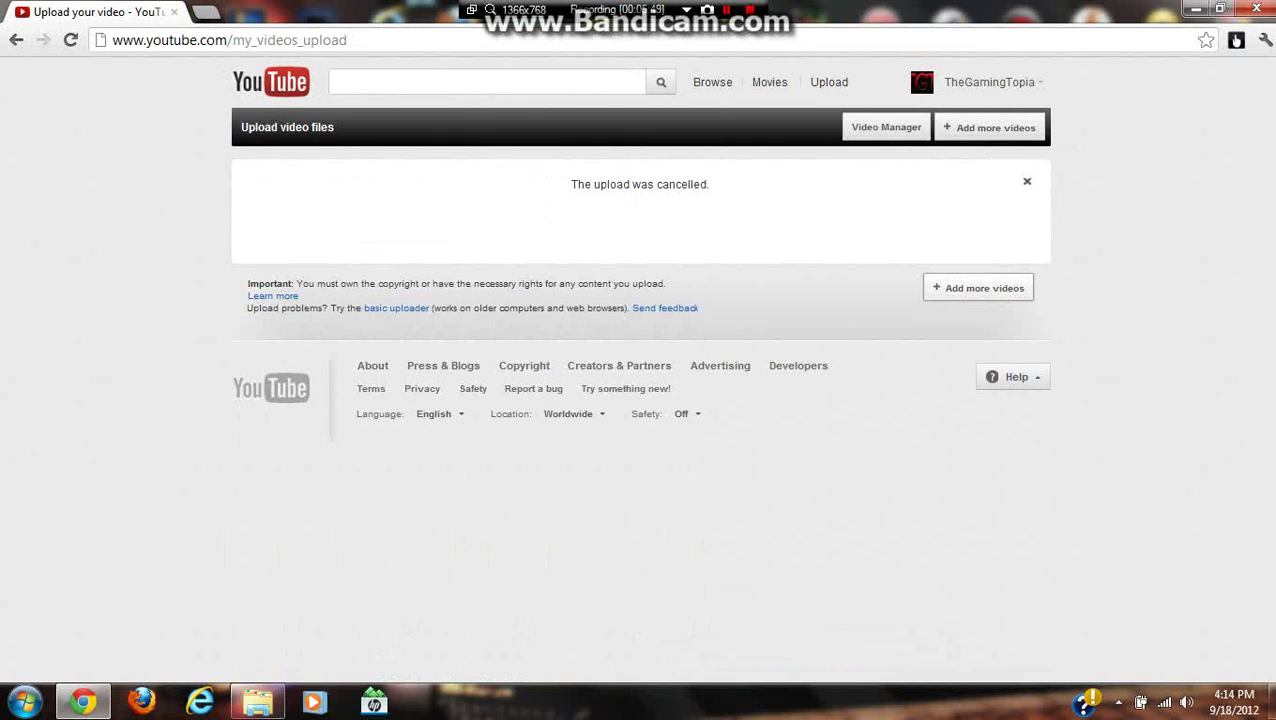
left_click(988, 127)
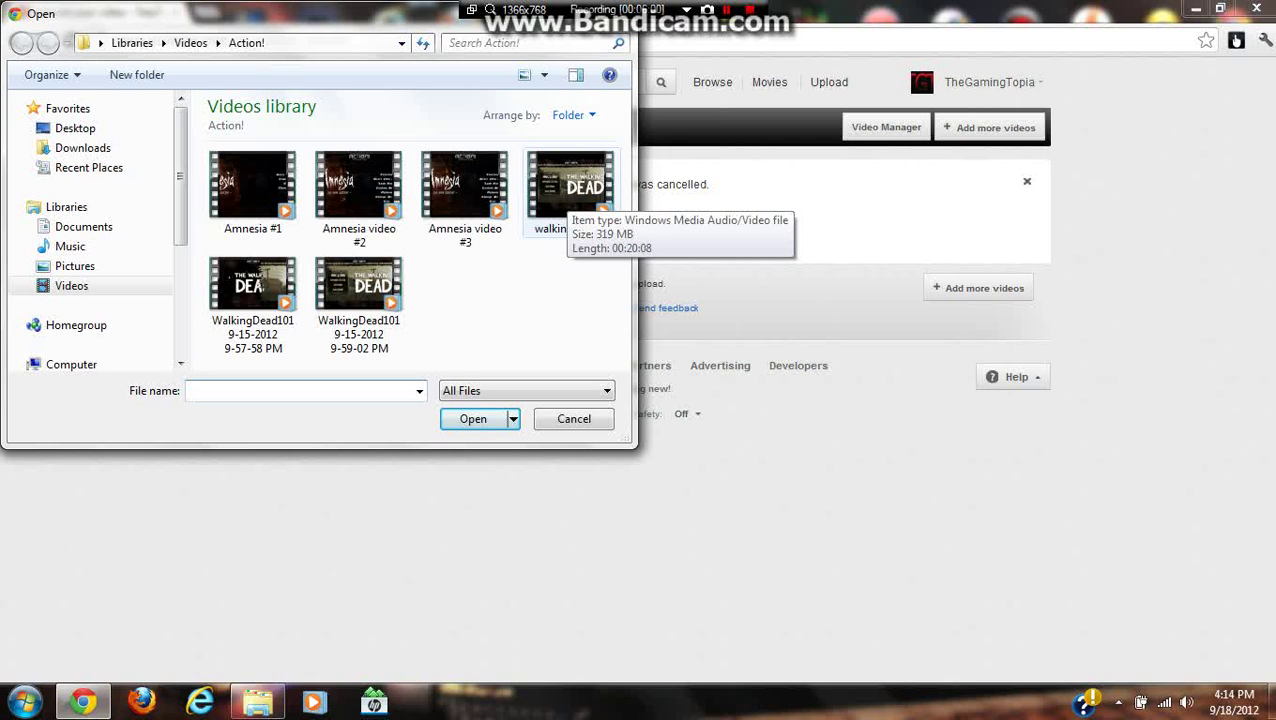
double_click(570, 185)
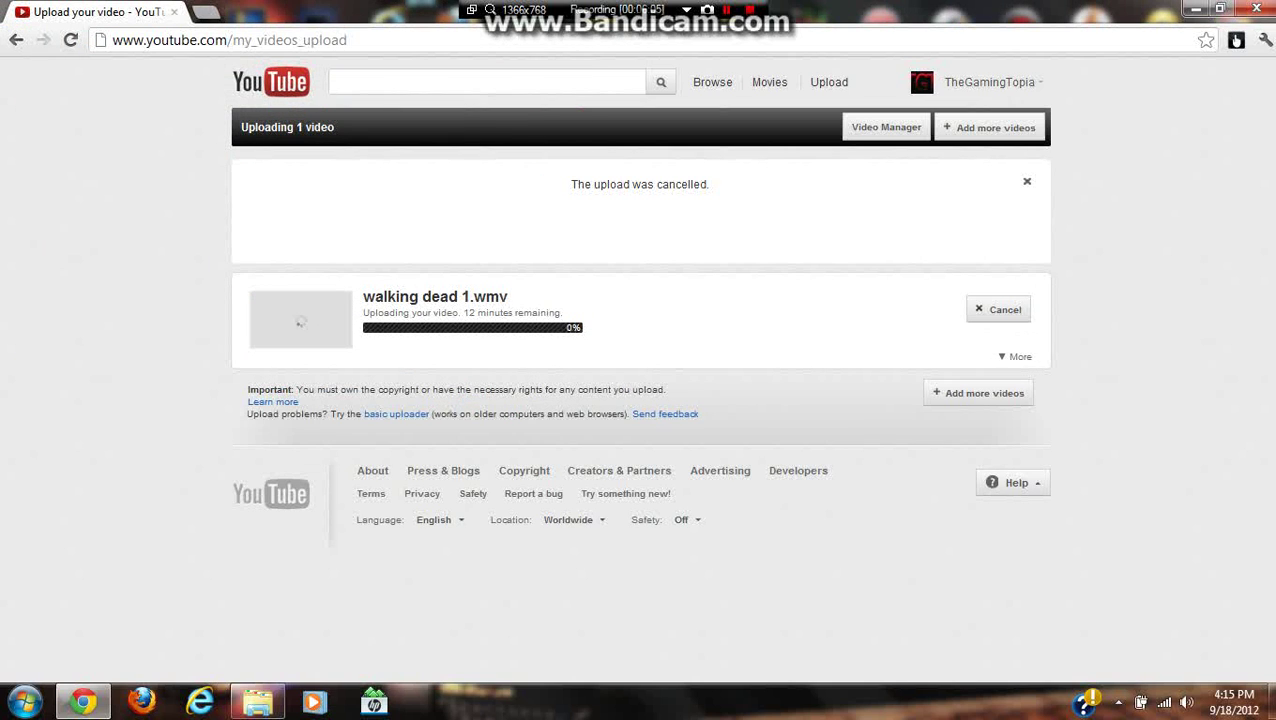
Check the WMV's roughly 12-minute remaining estimate and open the account panel.
left_click_drag(475, 312, 463, 312)
left_click(469, 312)
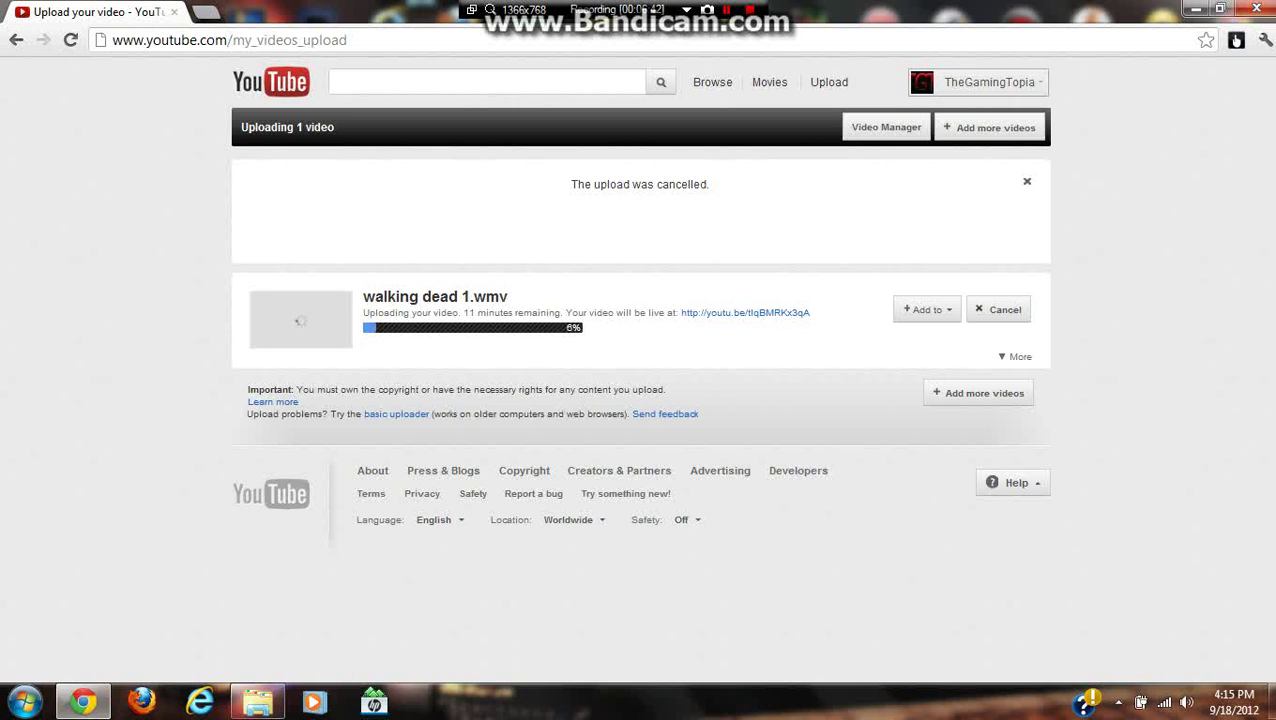
left_click(977, 82)
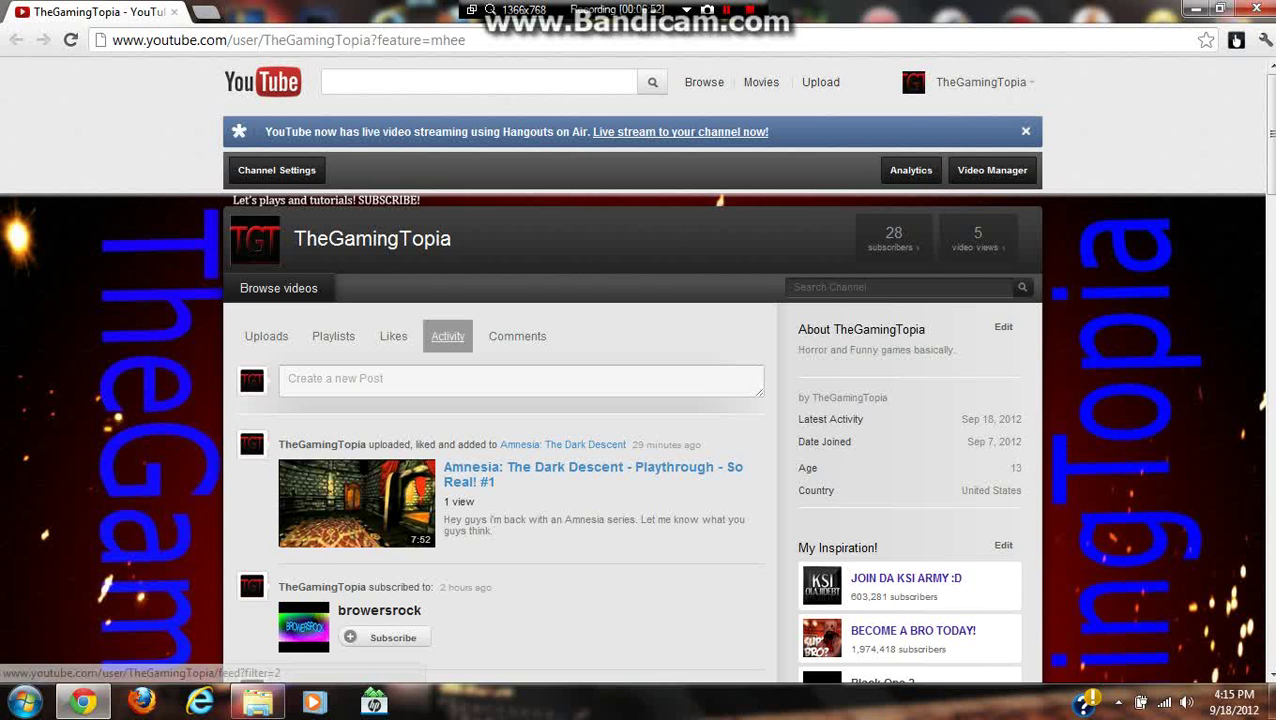
Play and pause the Amnesia: The Dark Descent playthrough, then return to My Channel.
left_click(593, 470)
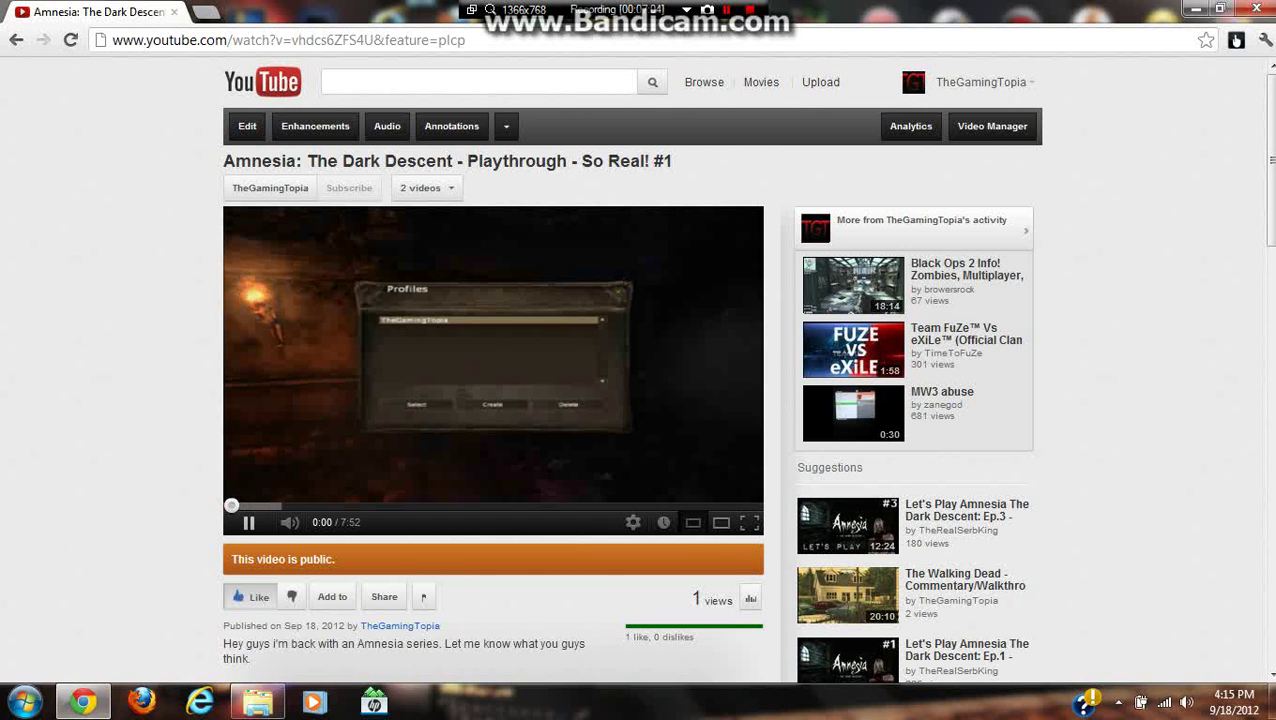
key("space")
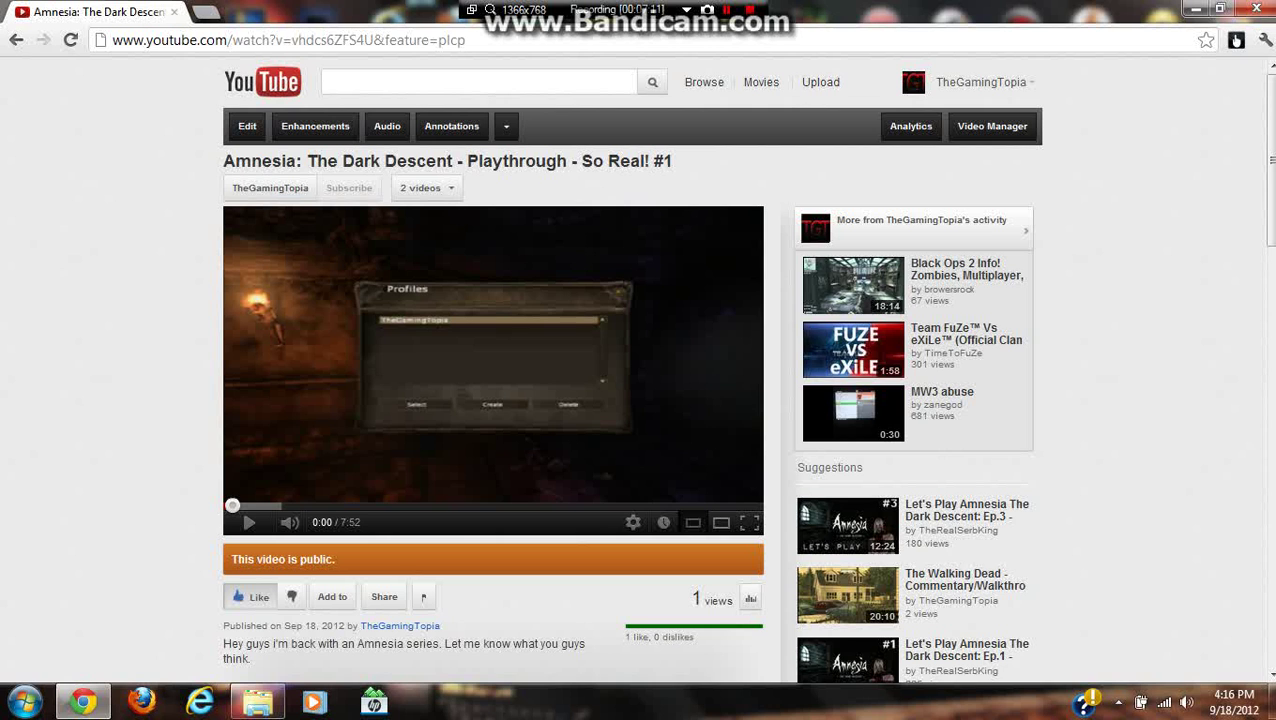
left_click(975, 82)
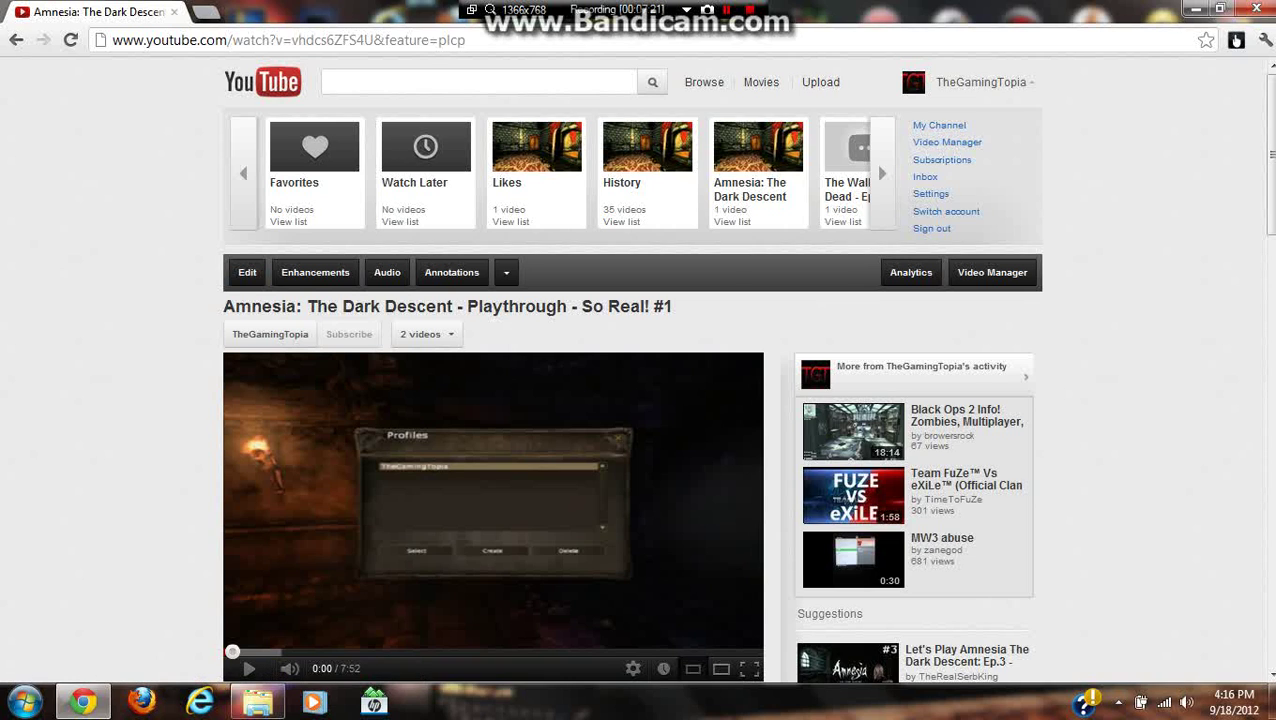
left_click(939, 125)
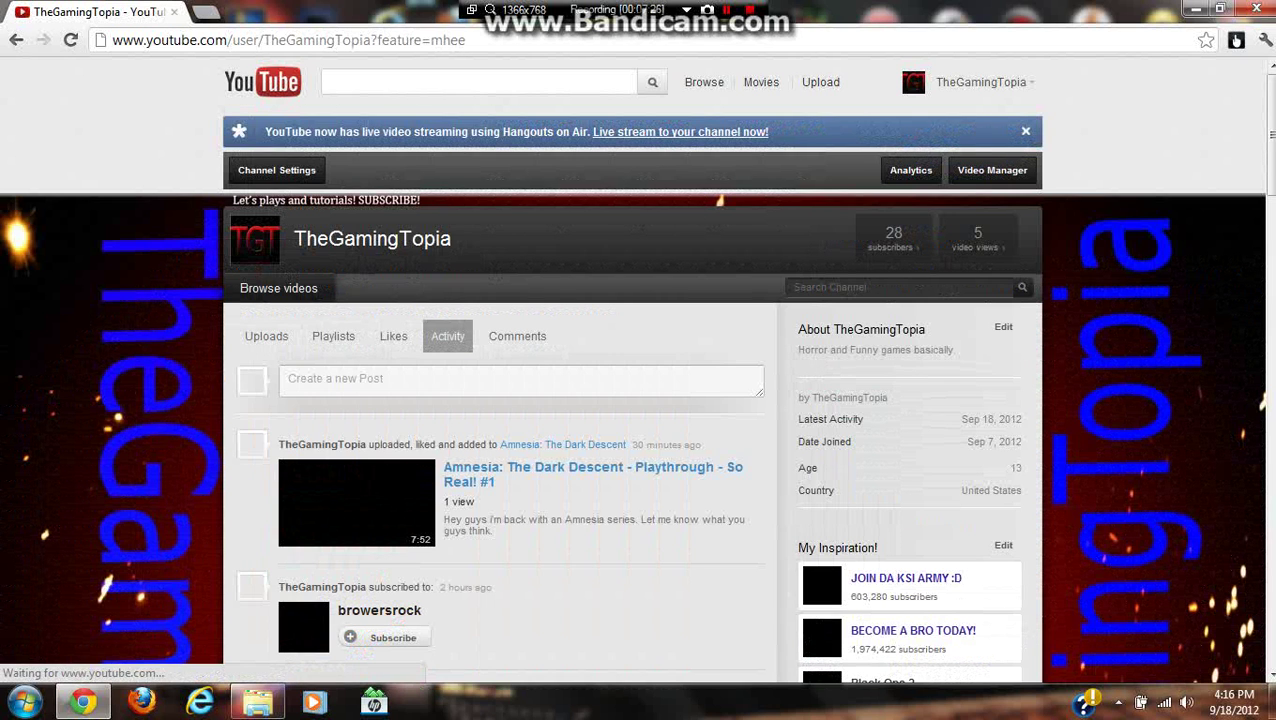
Review the Amnesia playthrough's tags via Video Manager's Edit page, then minimize Chrome.
left_click(992, 170)
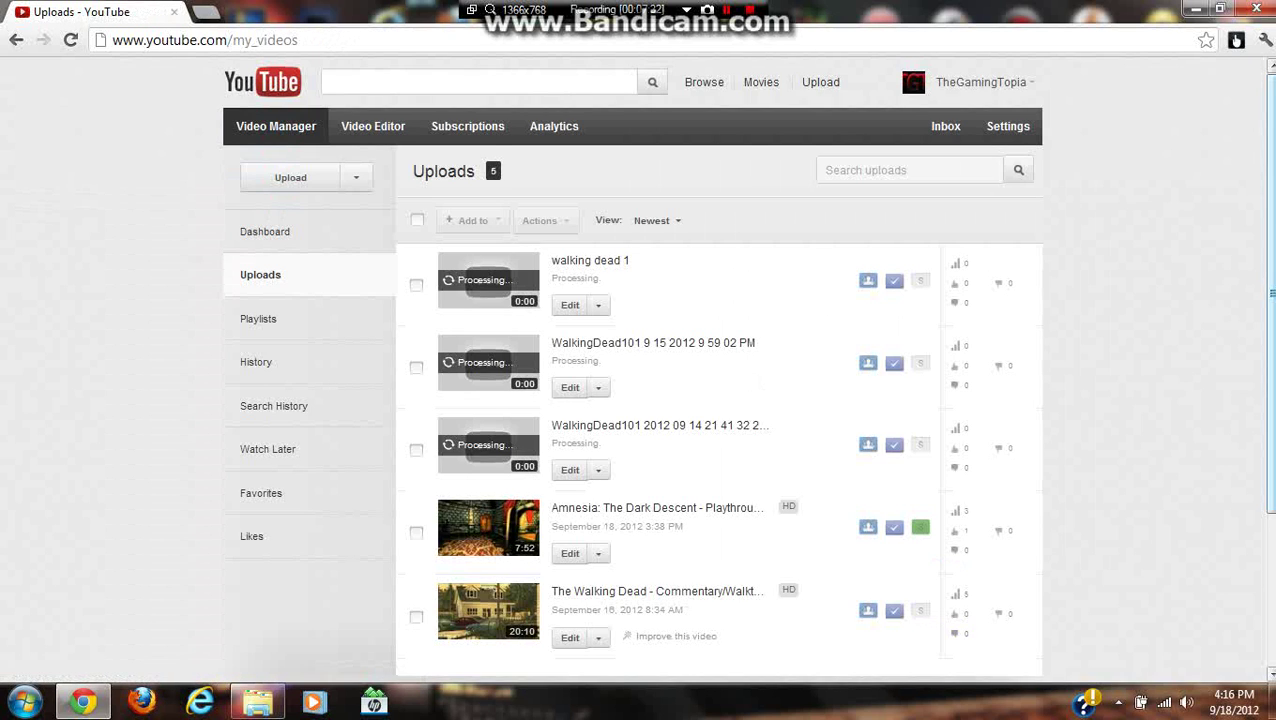
scroll(640, 400, "down", 3)
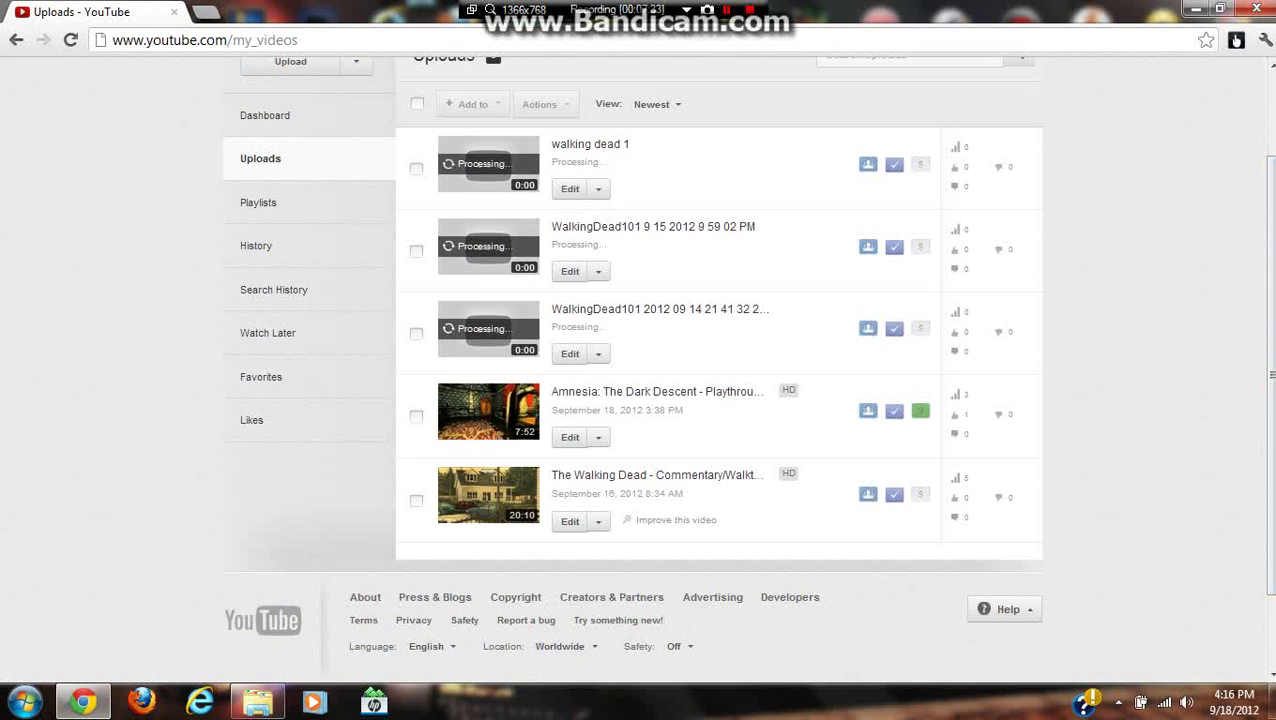
left_click(569, 437)
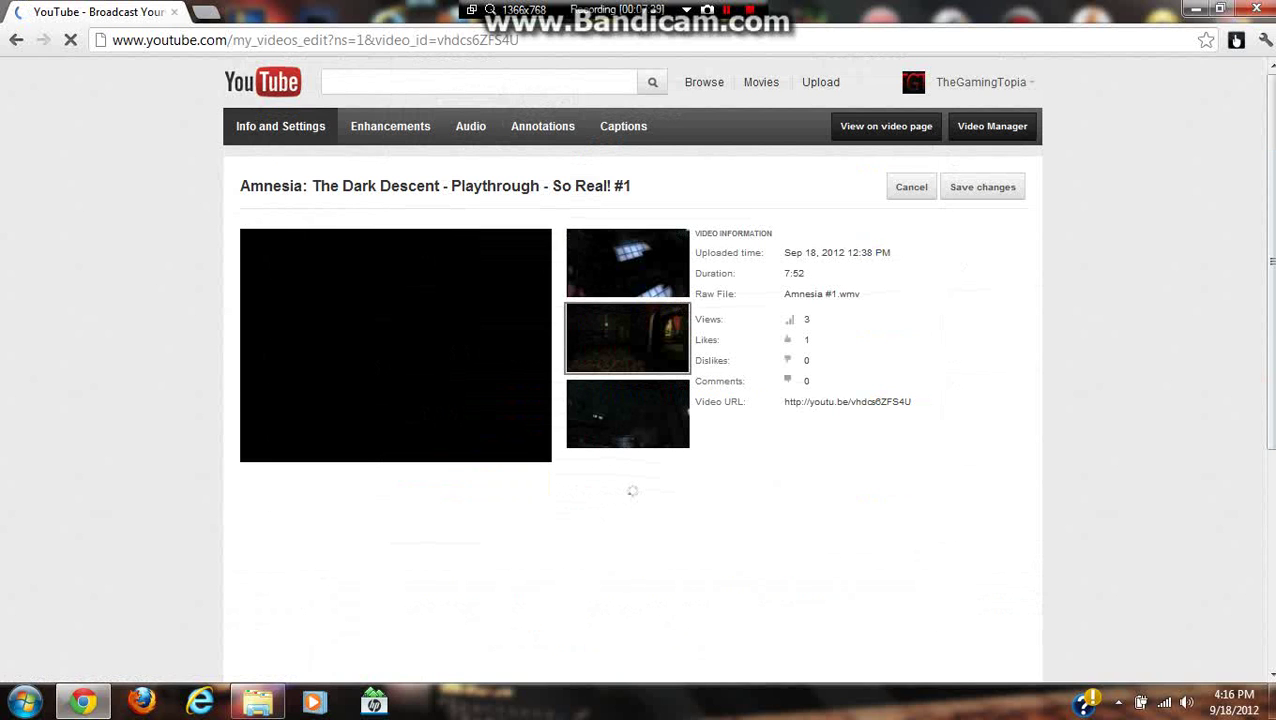
scroll(640, 400, "down", 3)
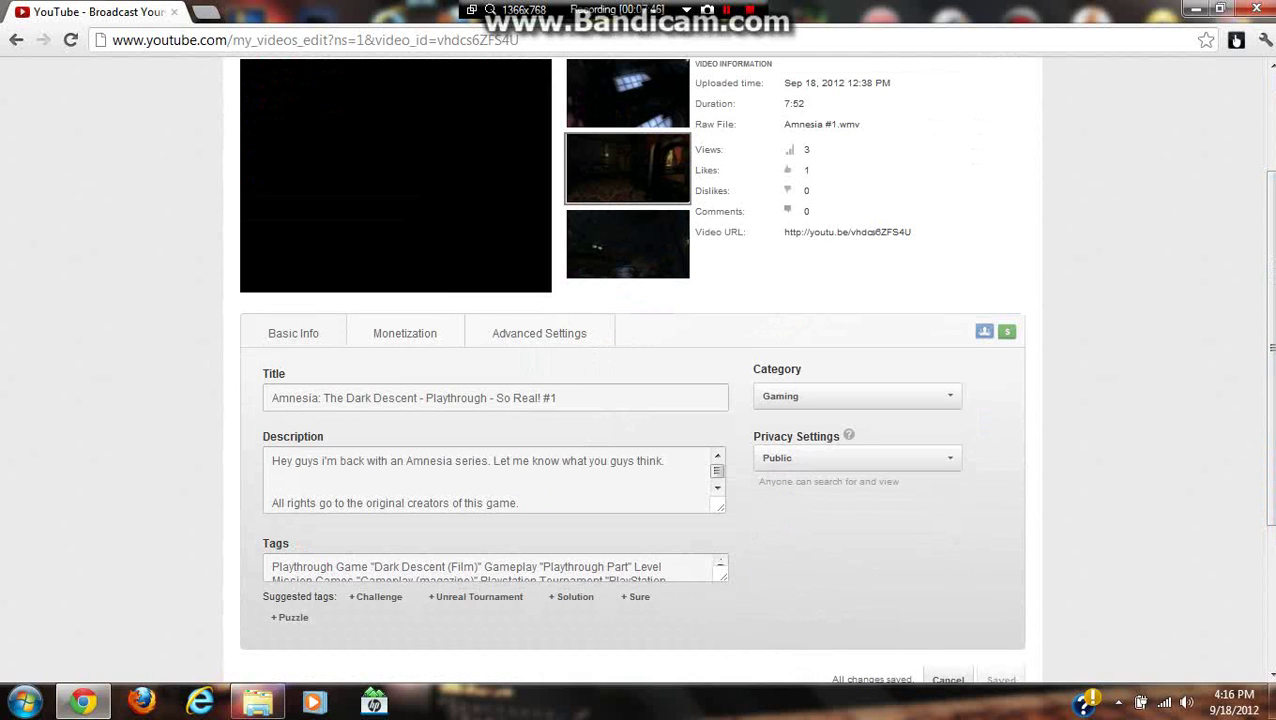
scroll(640, 400, "down", 3)
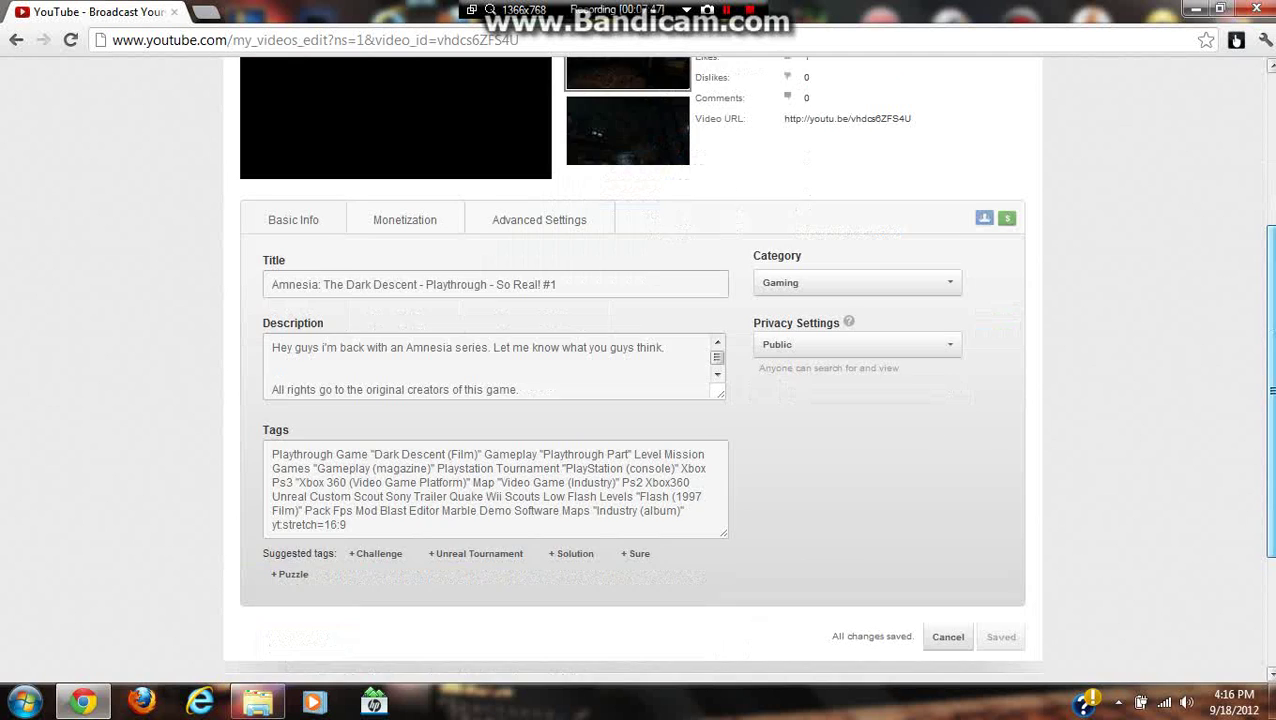
scroll(640, 400, "down", 2)
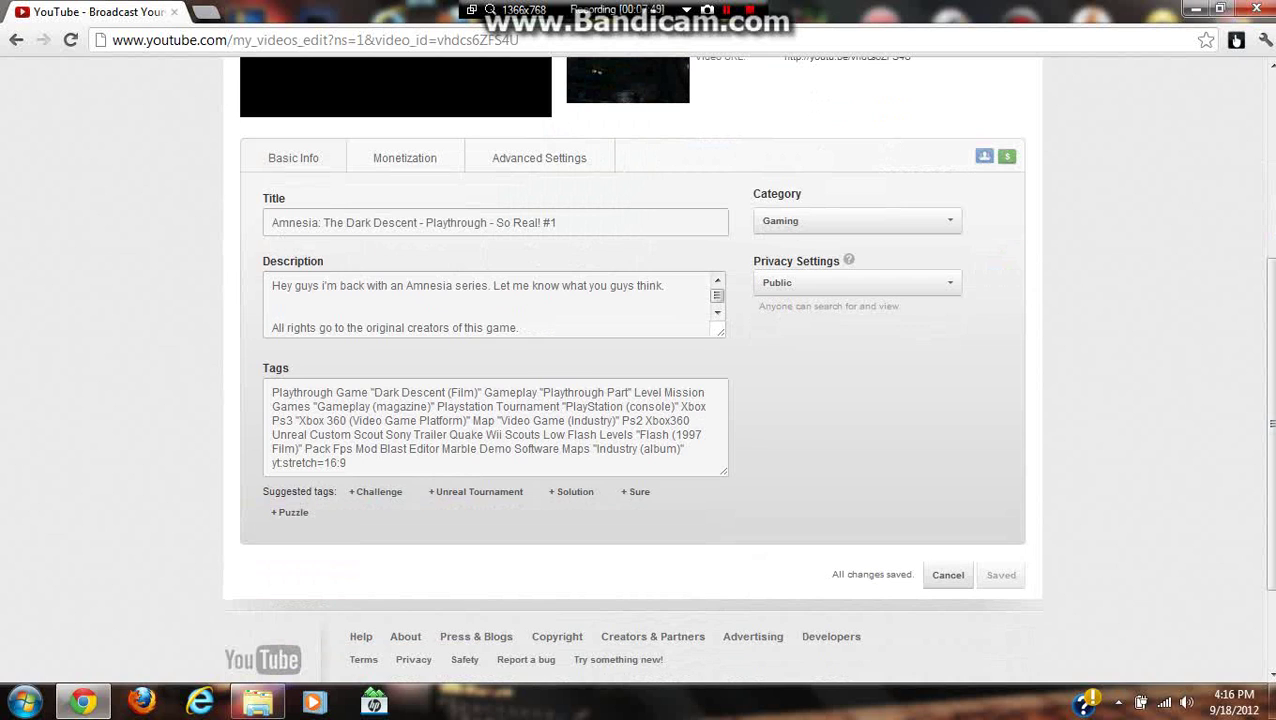
left_click(500, 462)
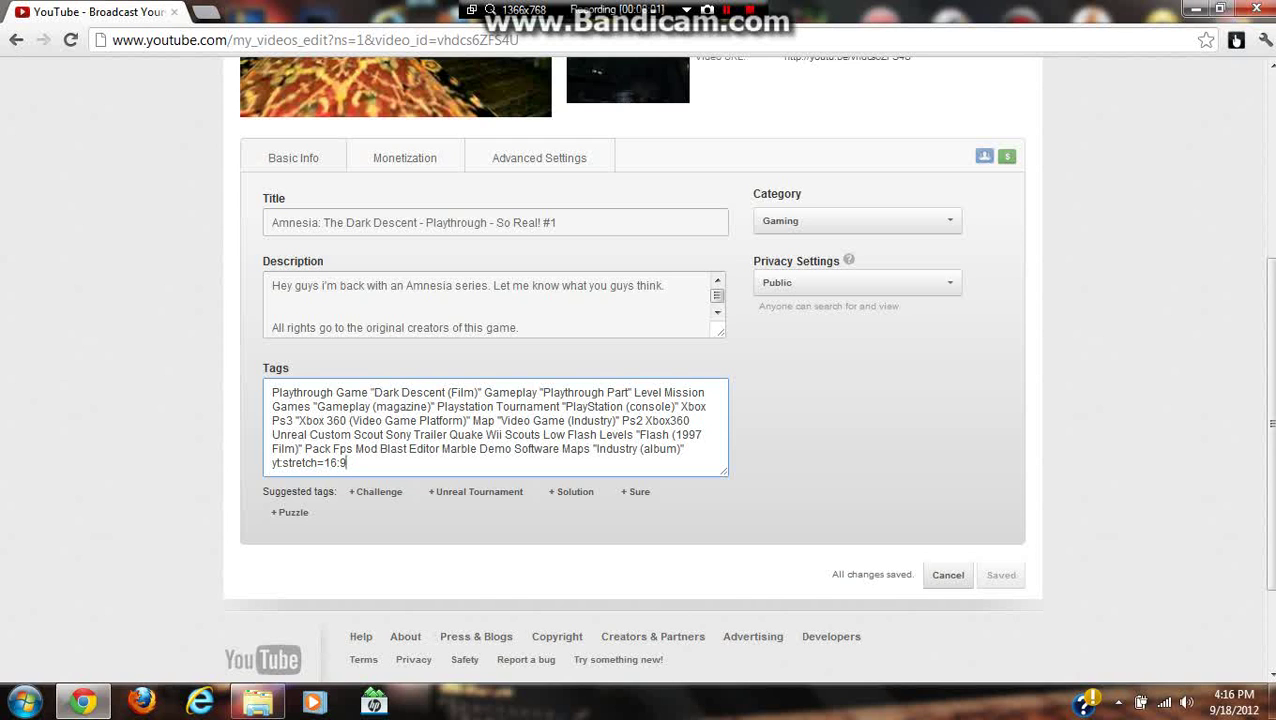
scroll(640, 400, "up", 10)
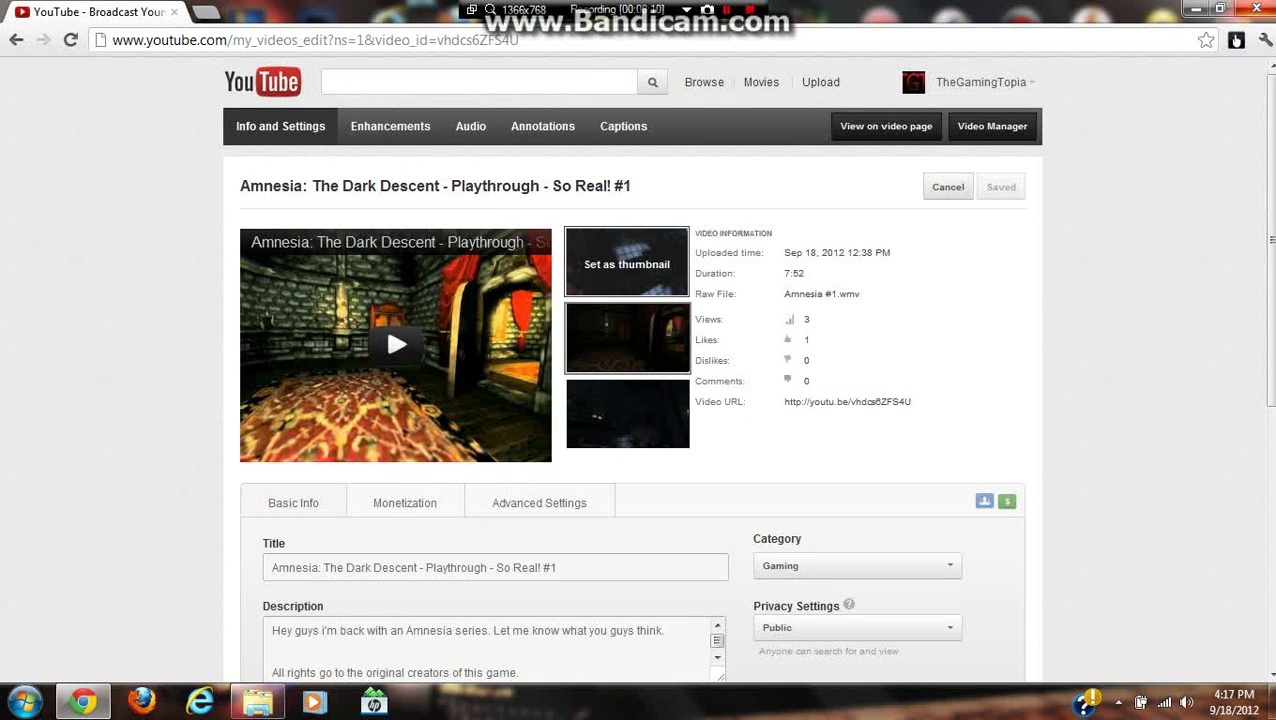
left_click(1195, 9)
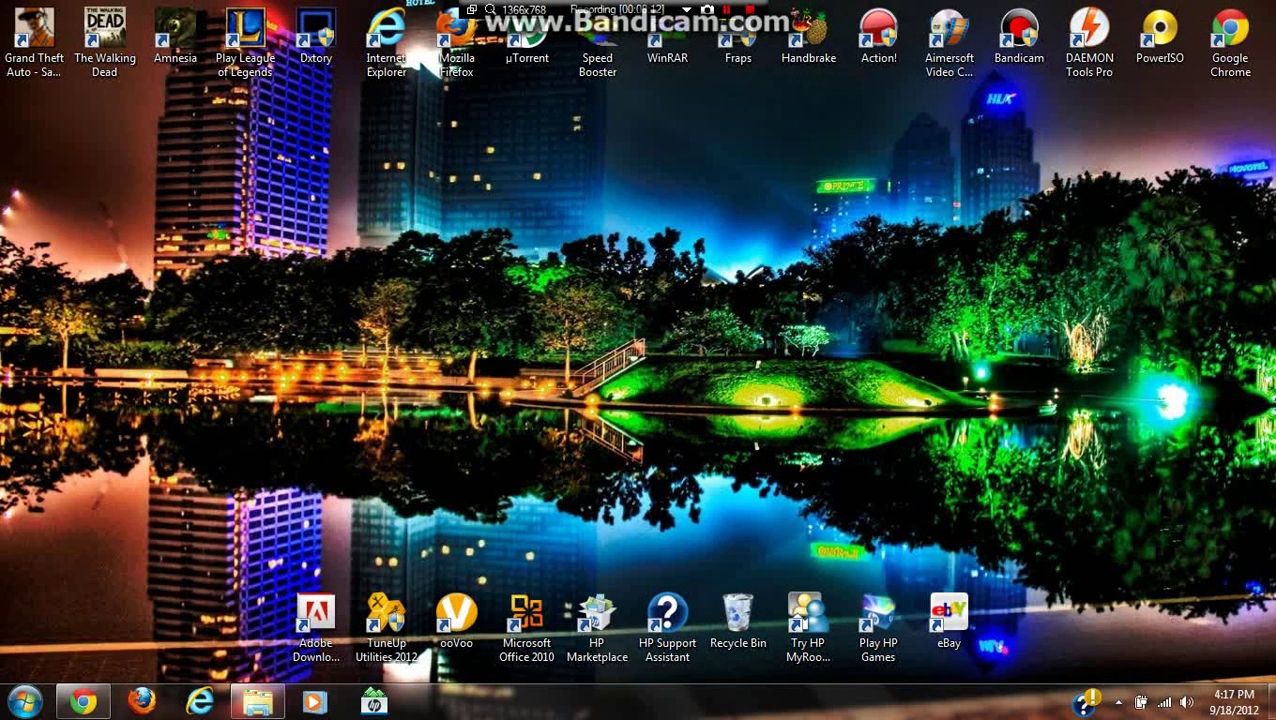